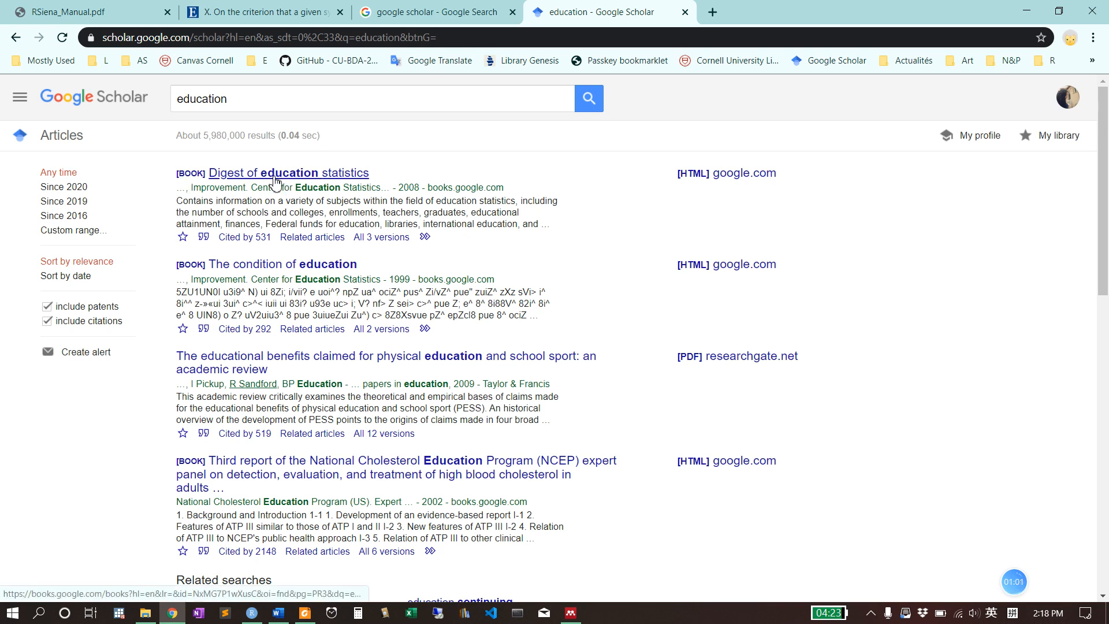
Copy the APA citation of "Digest of education statistics" from Google Scholar and paste it into the blank Word document
{"action": "left_click", "coordinate": [204, 238]}
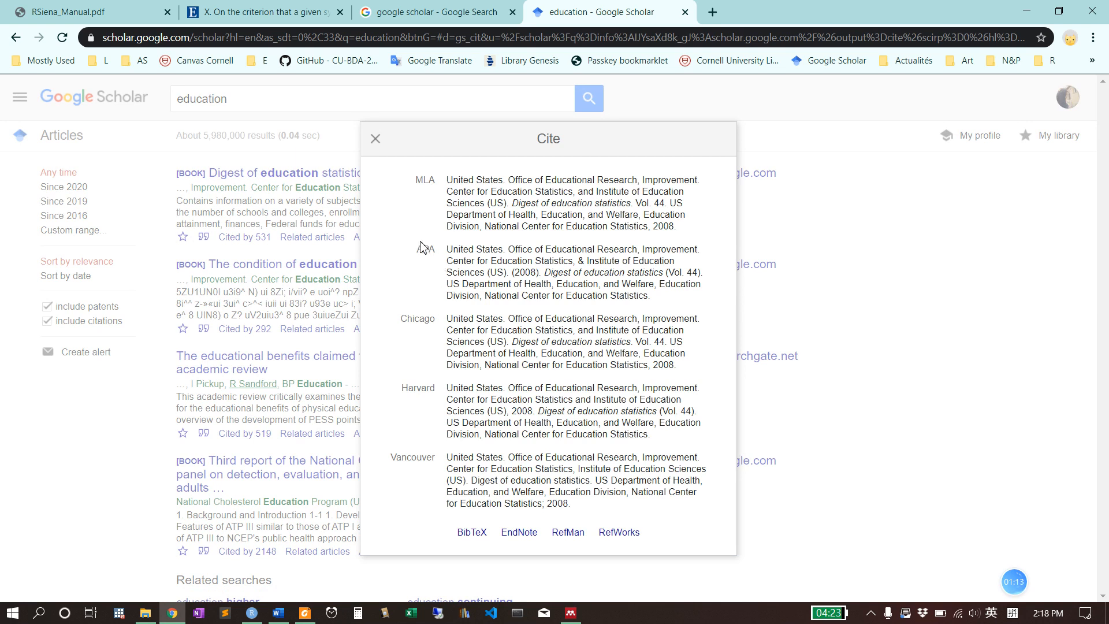
{"action": "left_click", "coordinate": [558, 279]}
{"action": "key", "text": "ctrl+c"}
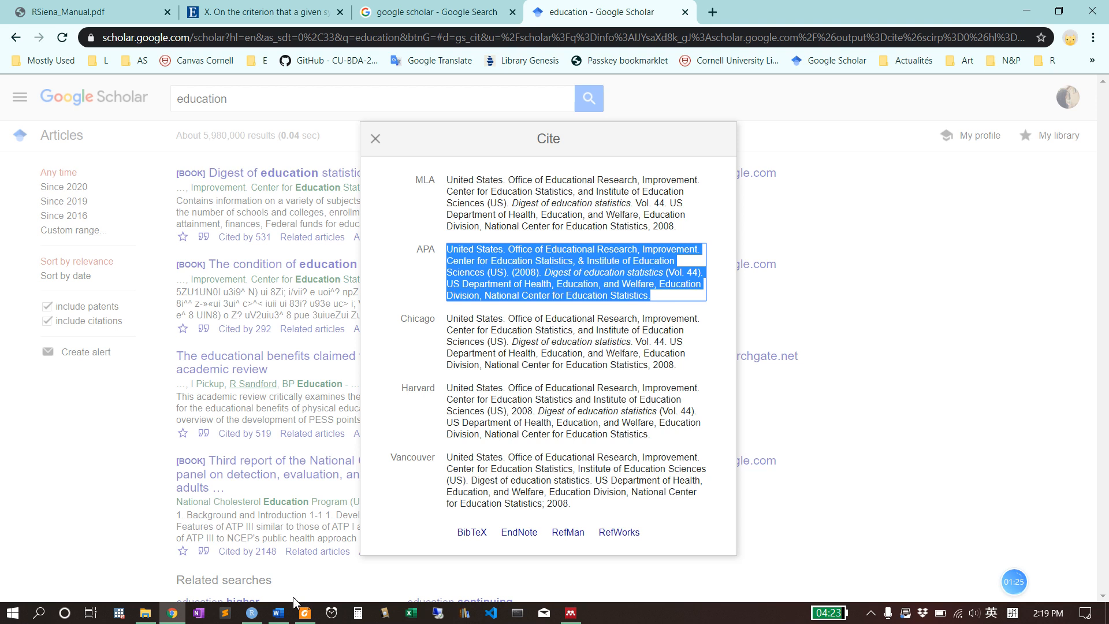
{"action": "left_click", "coordinate": [278, 613]}
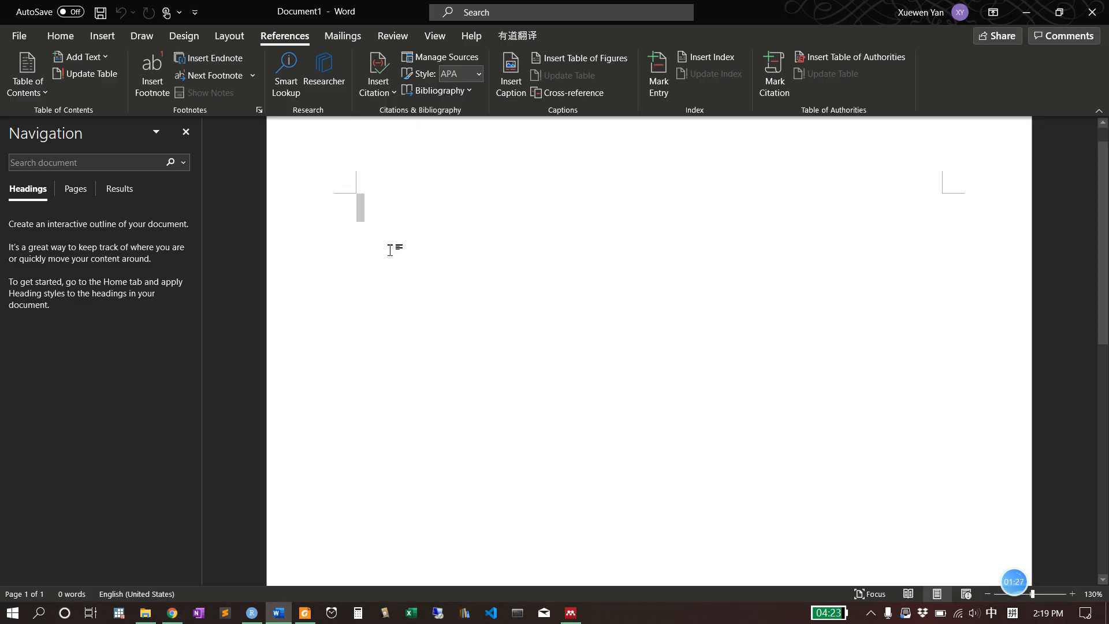
{"action": "key", "text": "ctrl+v"}
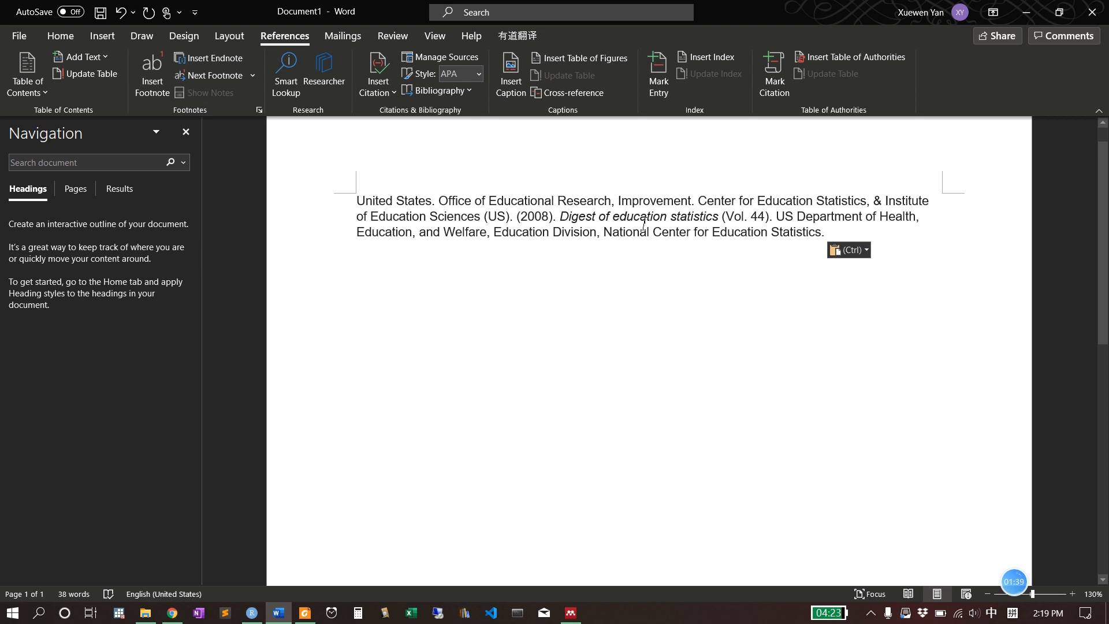
Check the pasted citation's paste formatting options and its italic title with volume, and return to Google Scholar
{"action": "key", "text": "ctrl+a"}
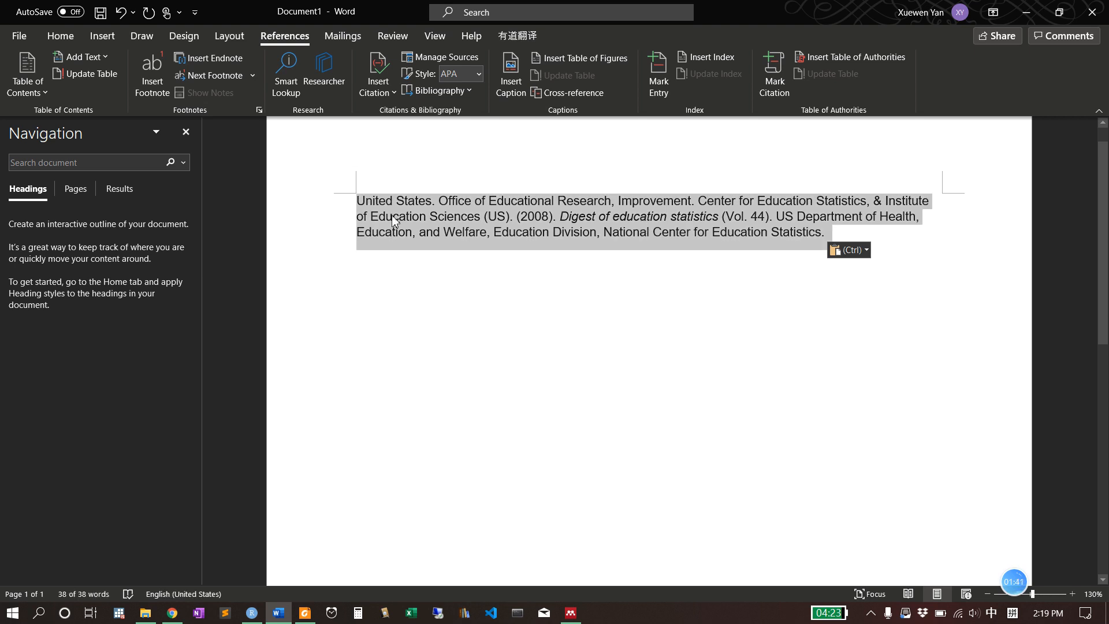
{"action": "left_click", "coordinate": [540, 231]}
{"action": "left_click", "coordinate": [865, 254]}
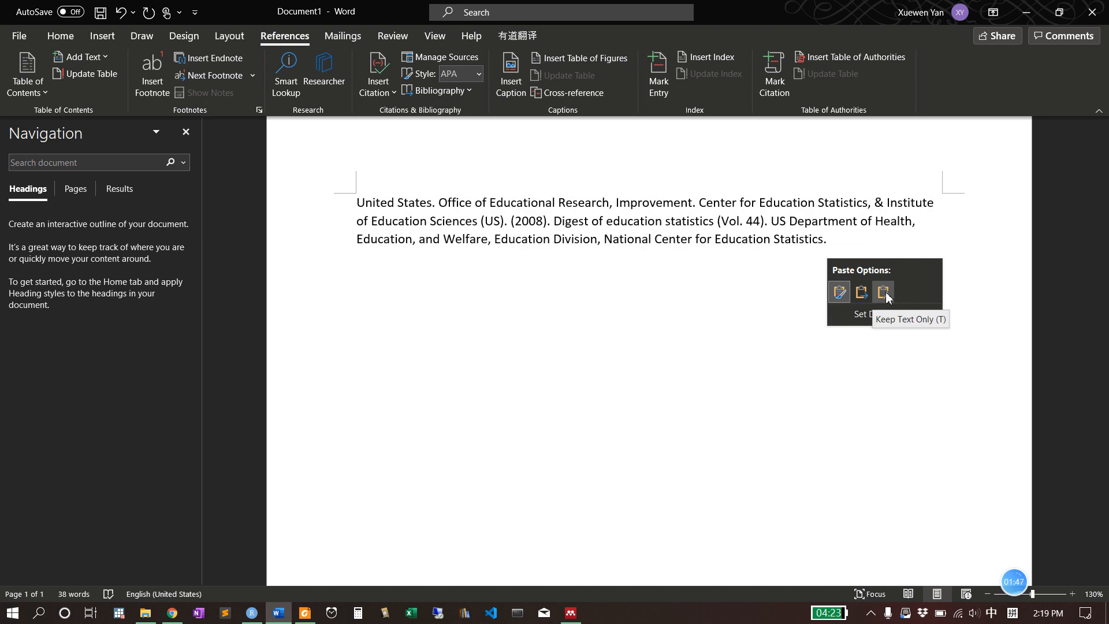
{"action": "left_click", "coordinate": [604, 231]}
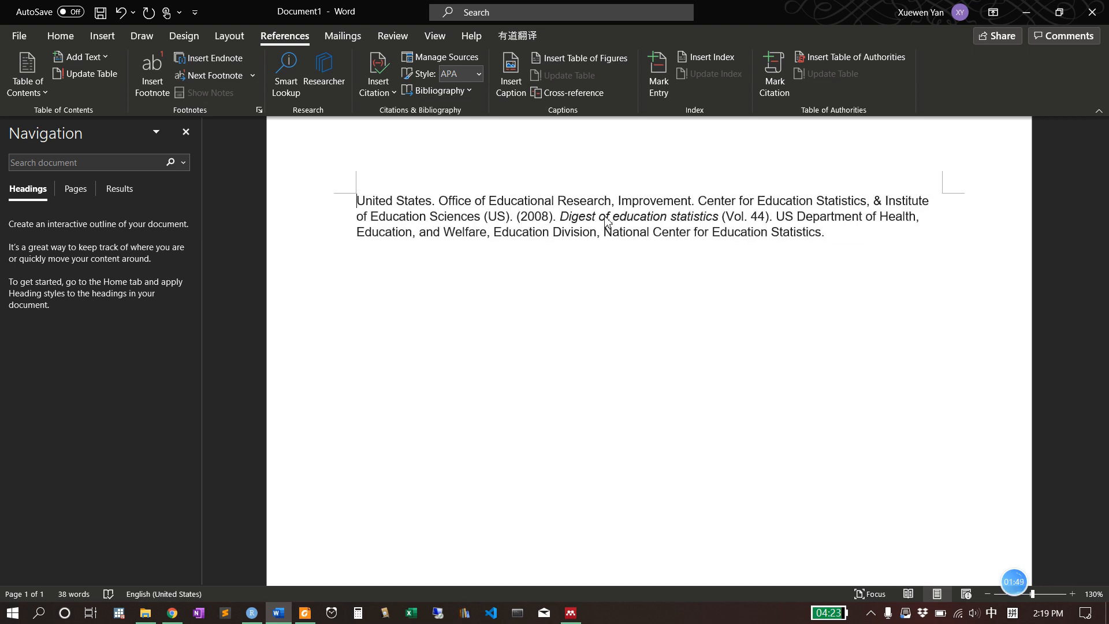
{"action": "left_click_drag", "start_coordinate": [560, 217], "coordinate": [757, 219]}
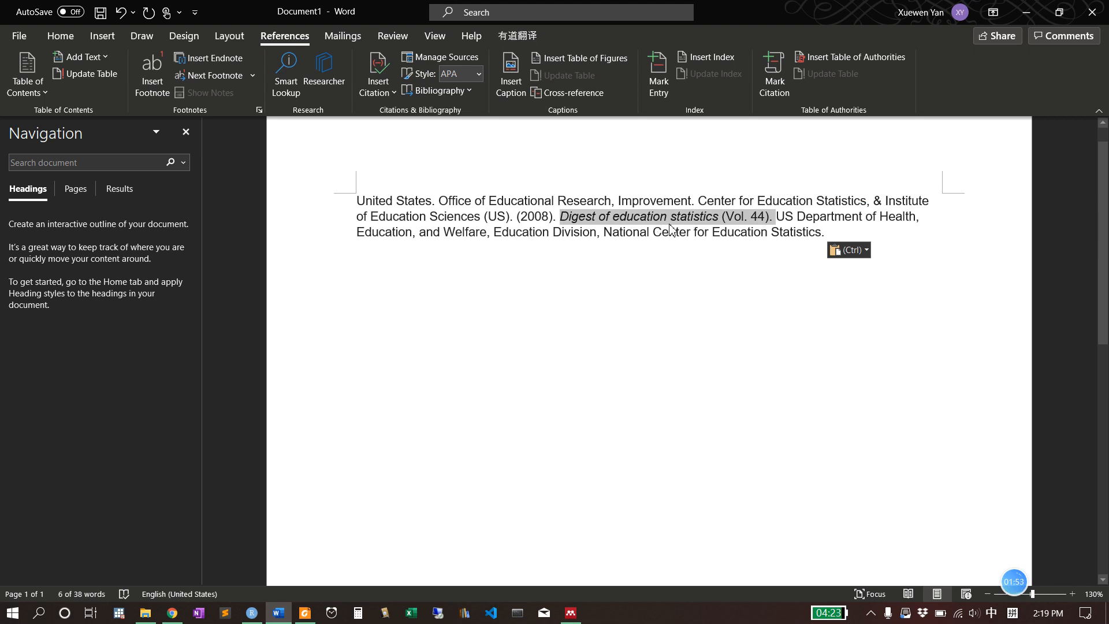
{"action": "left_click", "coordinate": [670, 261]}
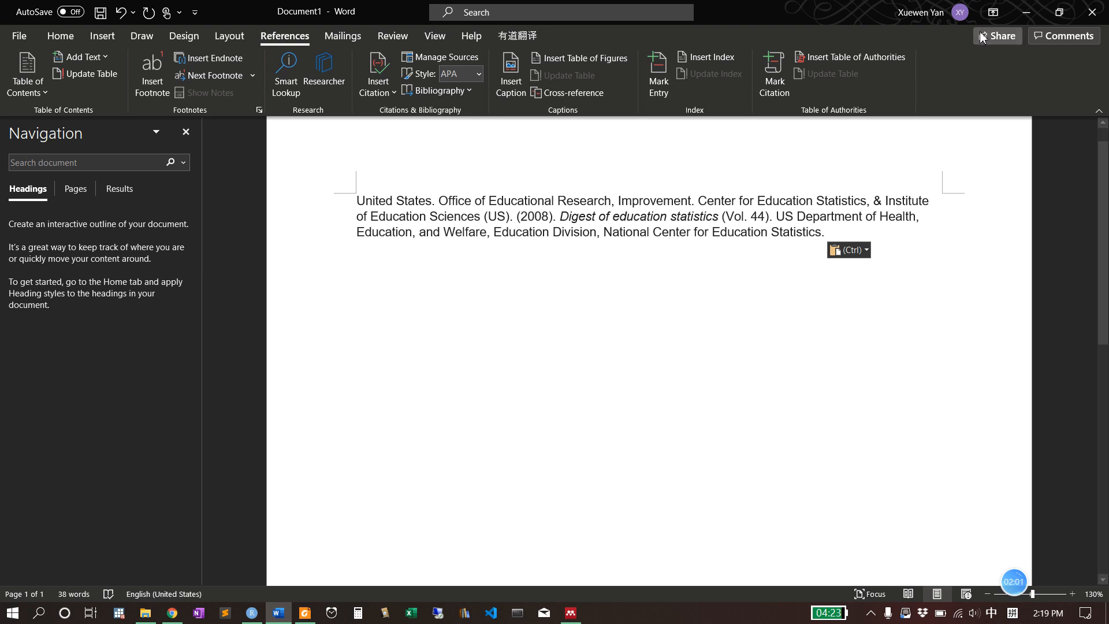
{"action": "left_click", "coordinate": [1025, 12]}
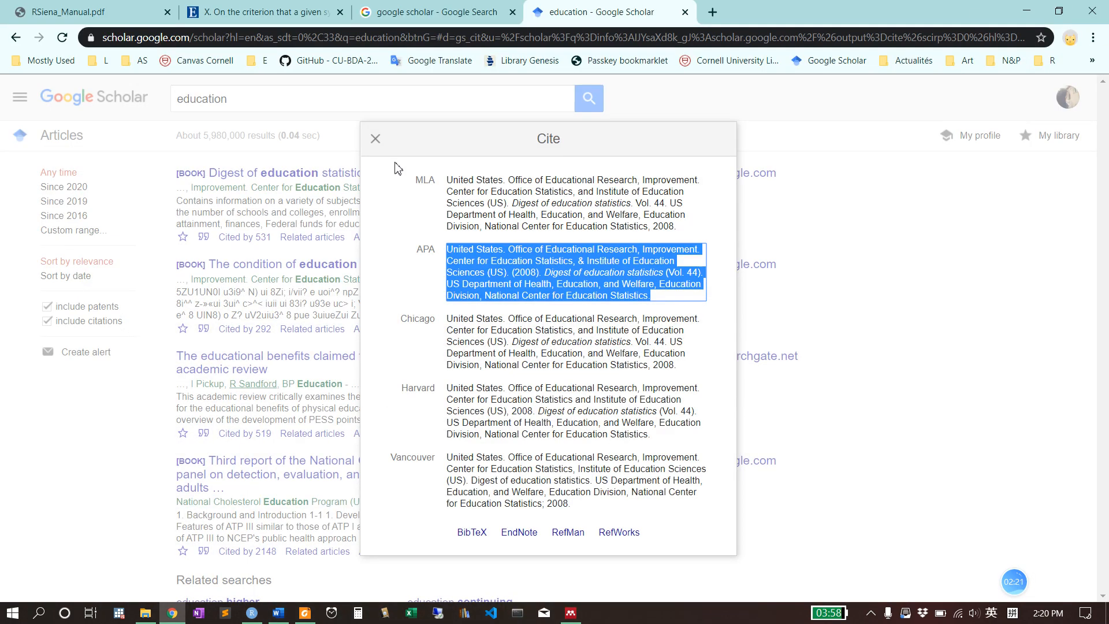
Switch to Mendeley Desktop, minimize the browser behind it and sign in to the account
{"action": "left_click", "coordinate": [571, 612]}
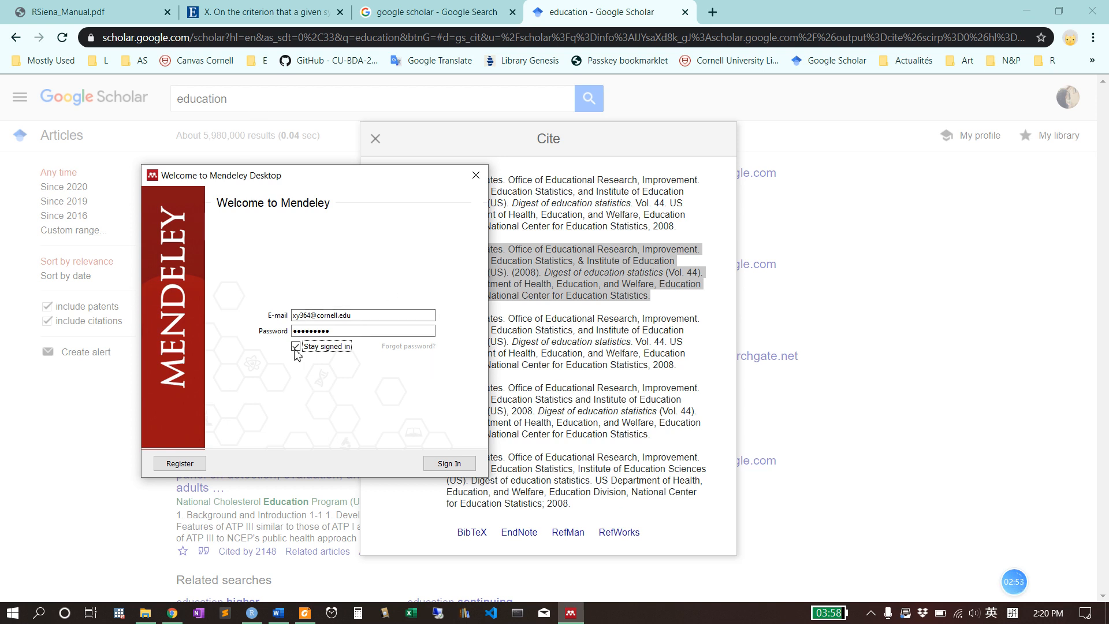
{"action": "left_click", "coordinate": [1027, 12]}
{"action": "left_click", "coordinate": [450, 464]}
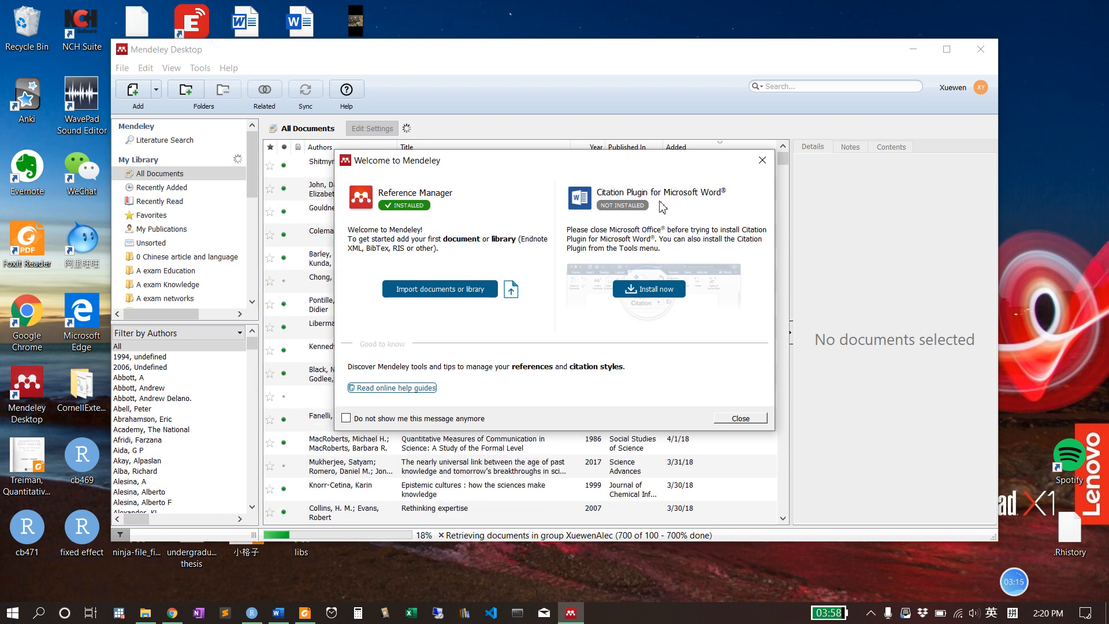
Install the Citation Plugin for Microsoft Word, closing Word without saving its document, and dismiss the Mendeley welcome window
{"action": "left_click", "coordinate": [656, 291]}
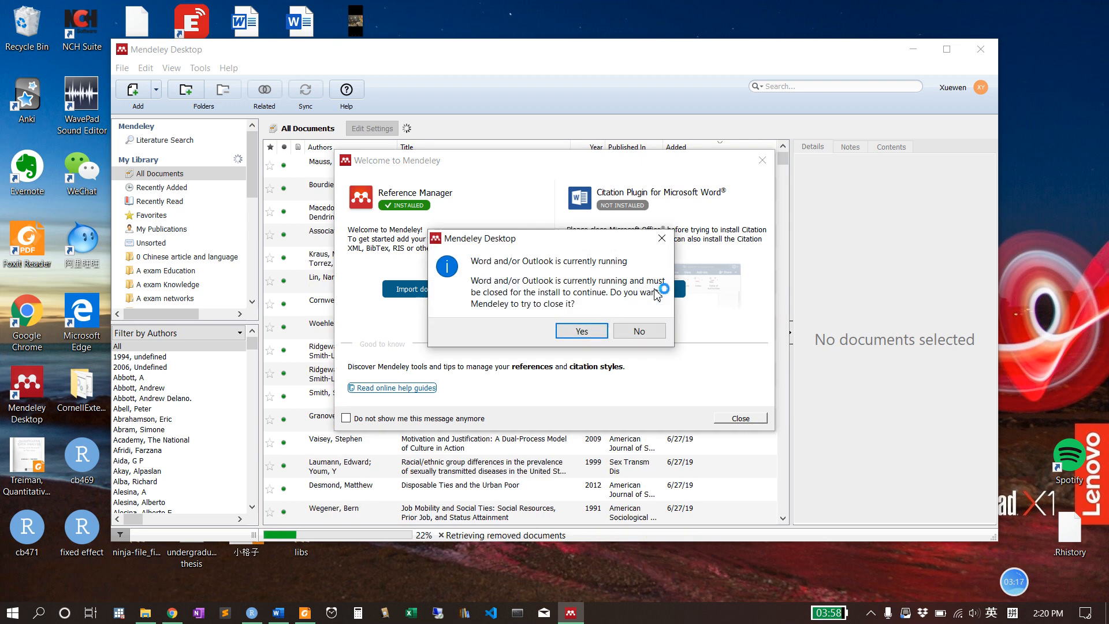
{"action": "left_click", "coordinate": [563, 333]}
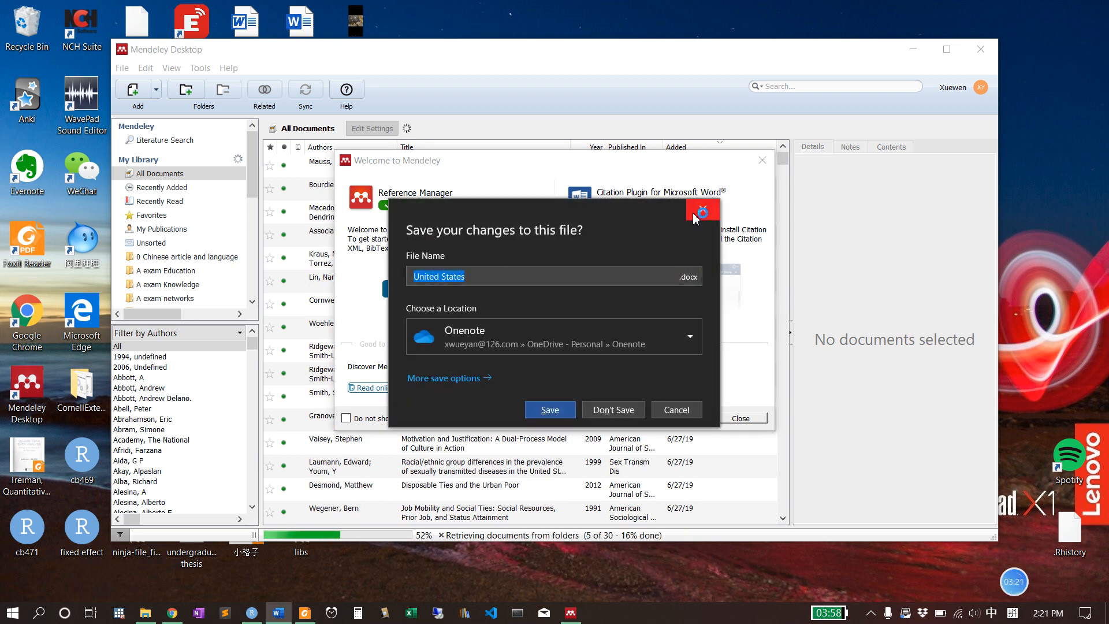
{"action": "left_click", "coordinate": [696, 214]}
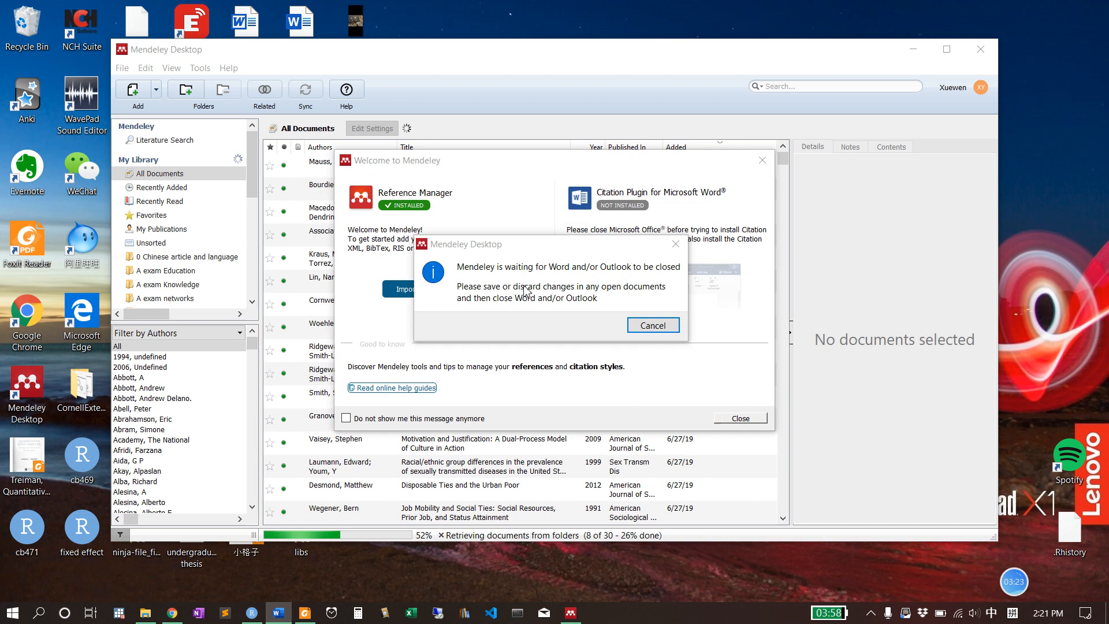
{"action": "left_click", "coordinate": [278, 613]}
{"action": "left_click", "coordinate": [1092, 11]}
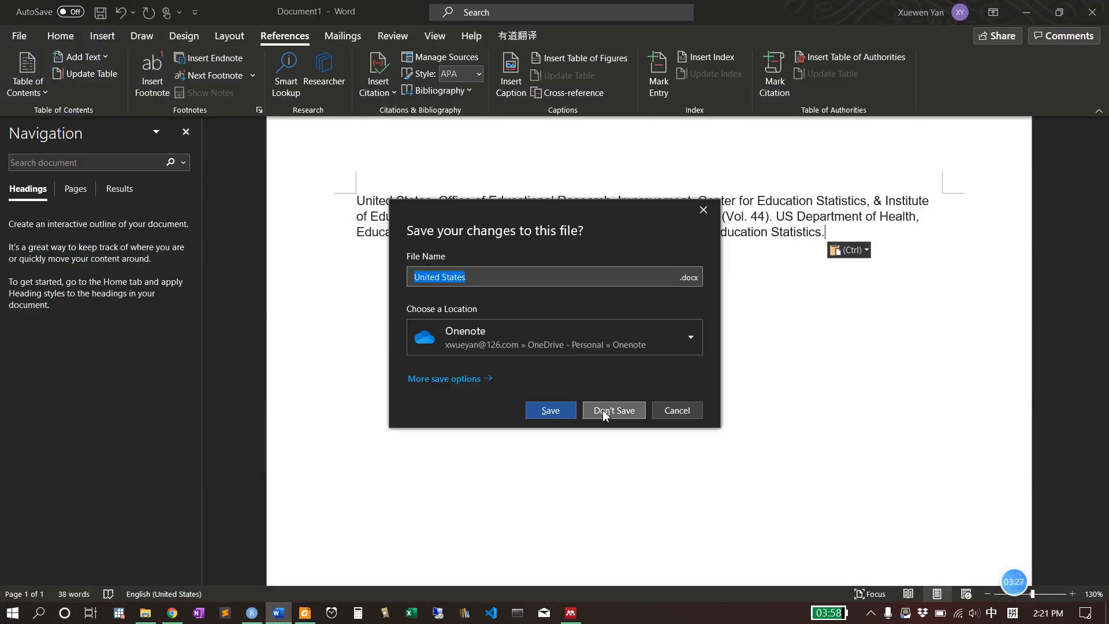
{"action": "left_click", "coordinate": [605, 412]}
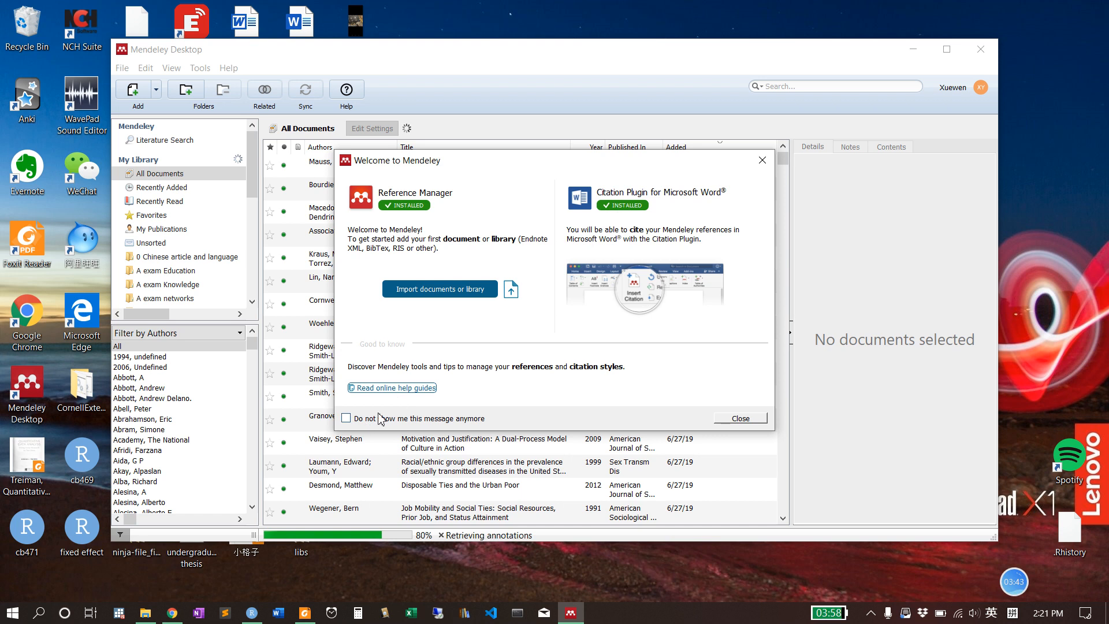
{"action": "left_click", "coordinate": [745, 419]}
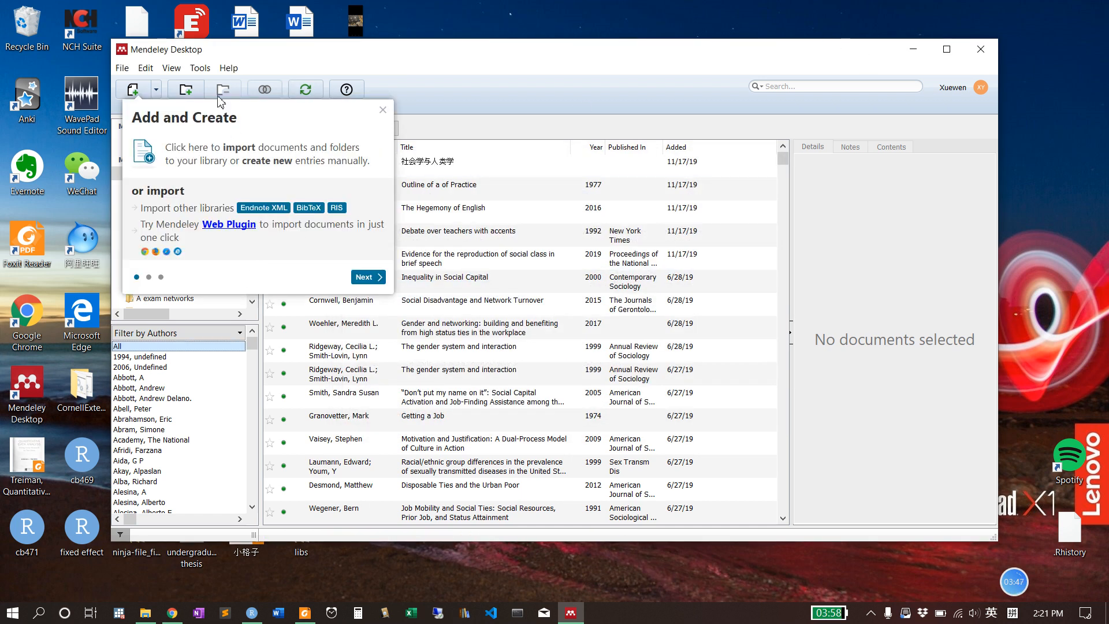
Maximize the Mendeley window and dismiss the Add and Create tip to reveal the full library
{"action": "left_click", "coordinate": [946, 49]}
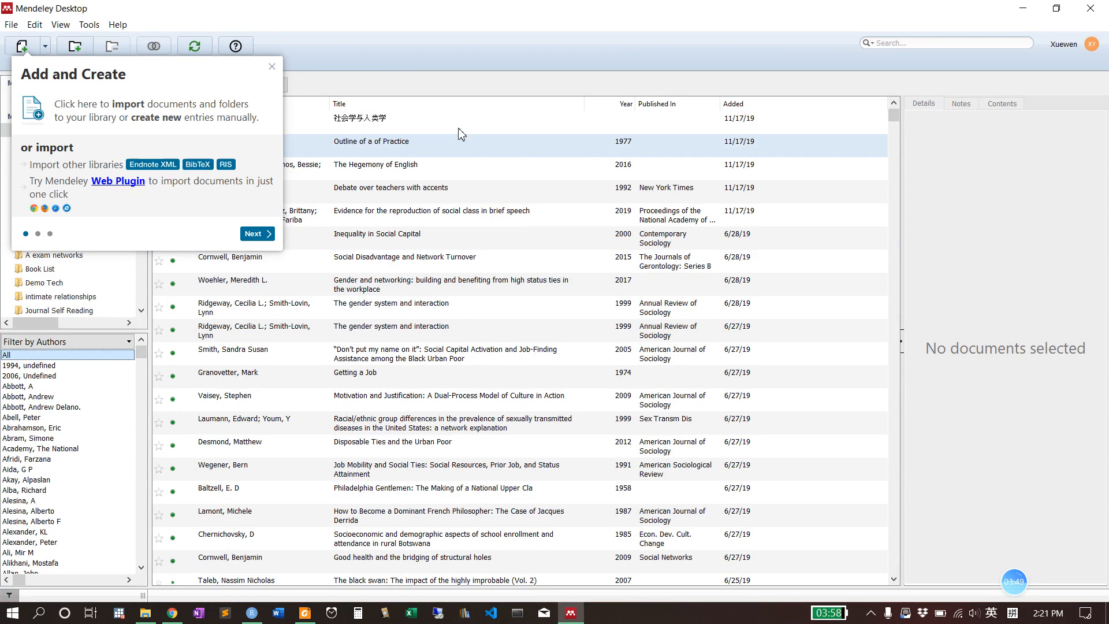
{"action": "scroll", "coordinate": [403, 385], "scroll_direction": "down", "scroll_amount": 4}
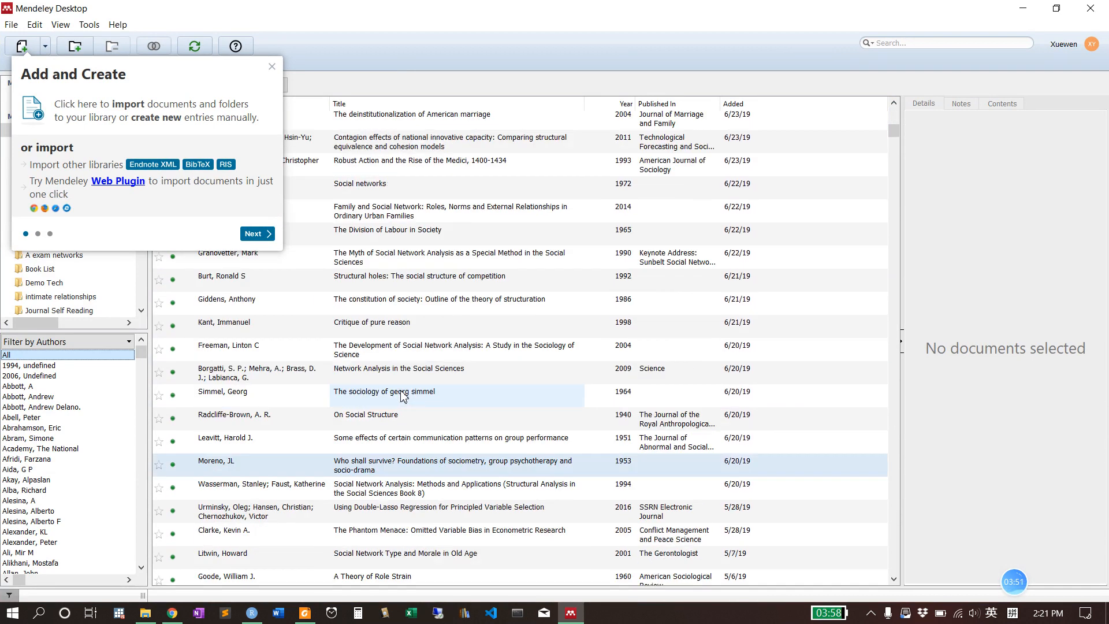
{"action": "scroll", "coordinate": [402, 394], "scroll_direction": "up", "scroll_amount": 4}
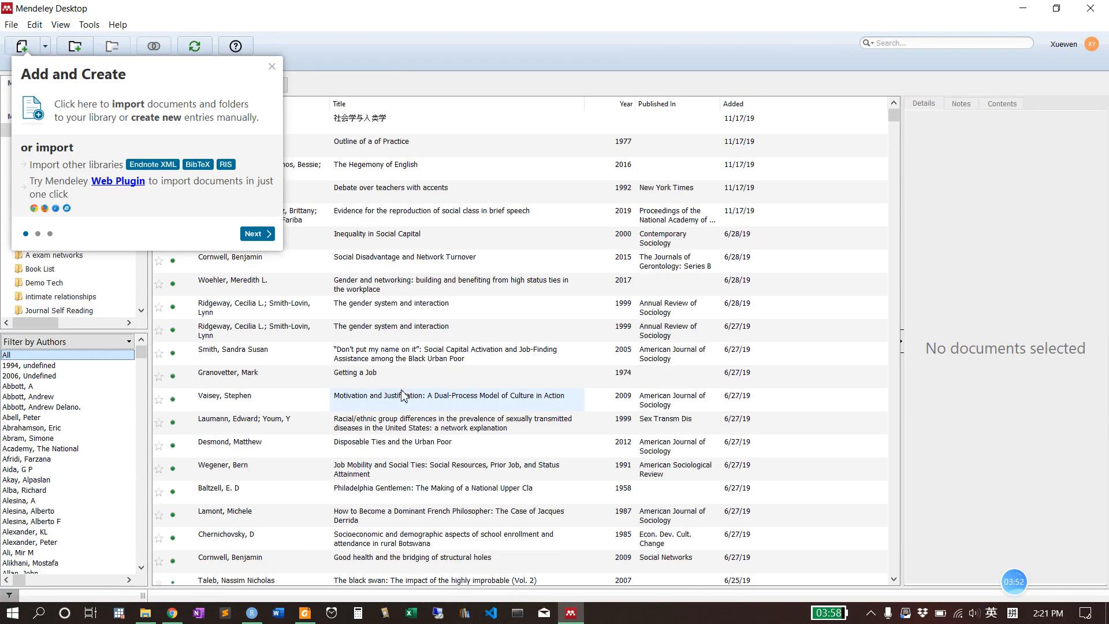
{"action": "left_click", "coordinate": [272, 67]}
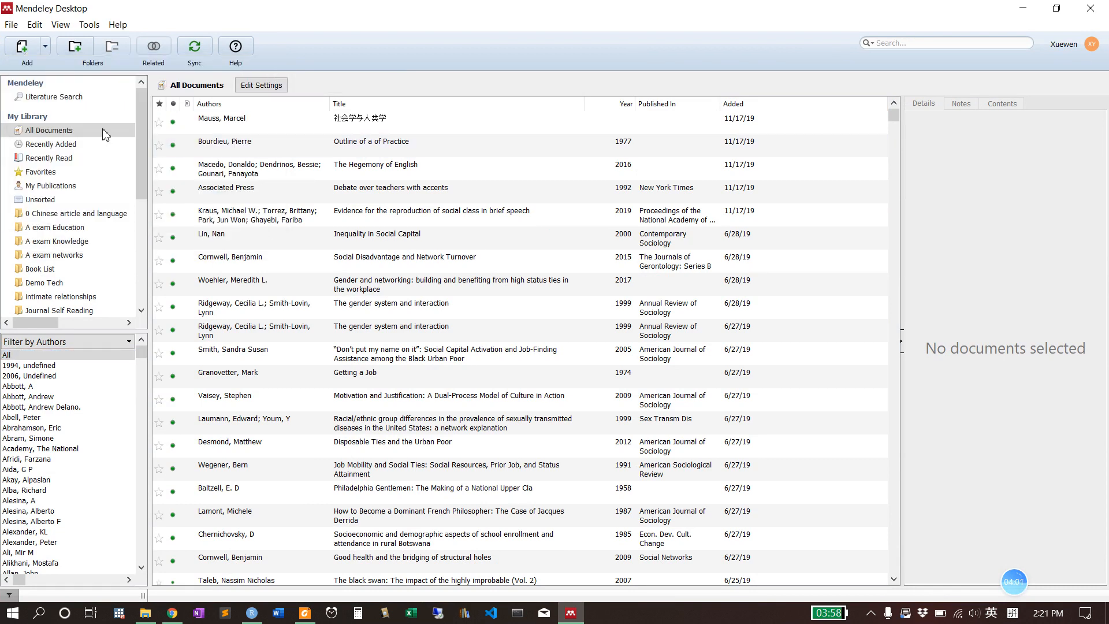
Open the "A exam networks" folder and show "The structure of scientific collaboration networks" in a widened details pane
{"action": "scroll", "coordinate": [46, 298], "scroll_direction": "down", "scroll_amount": 3}
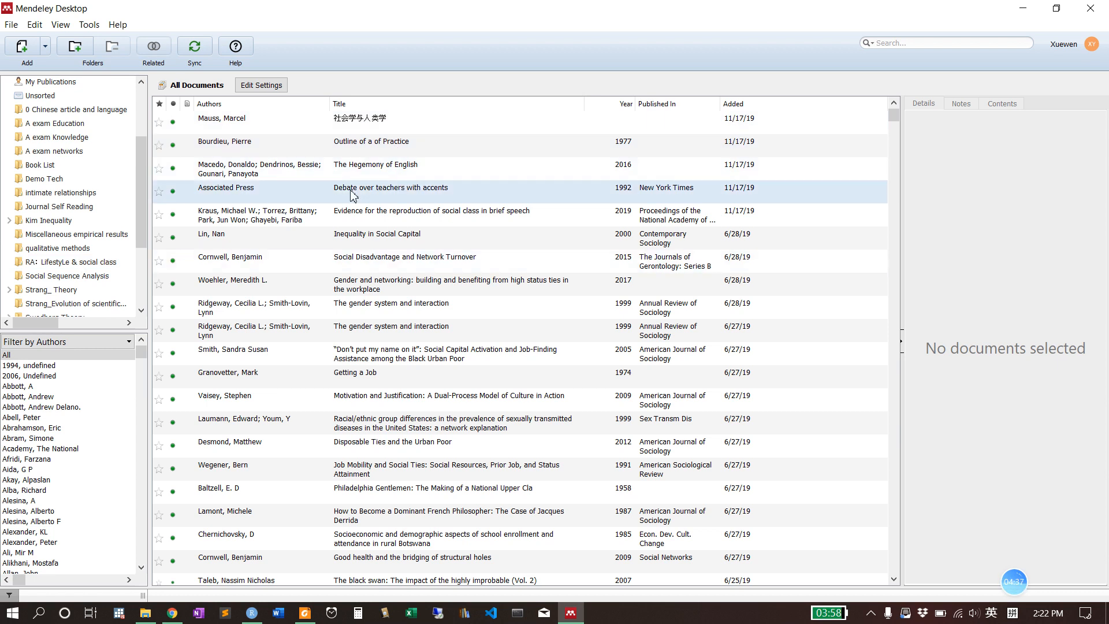
{"action": "left_click", "coordinate": [68, 150]}
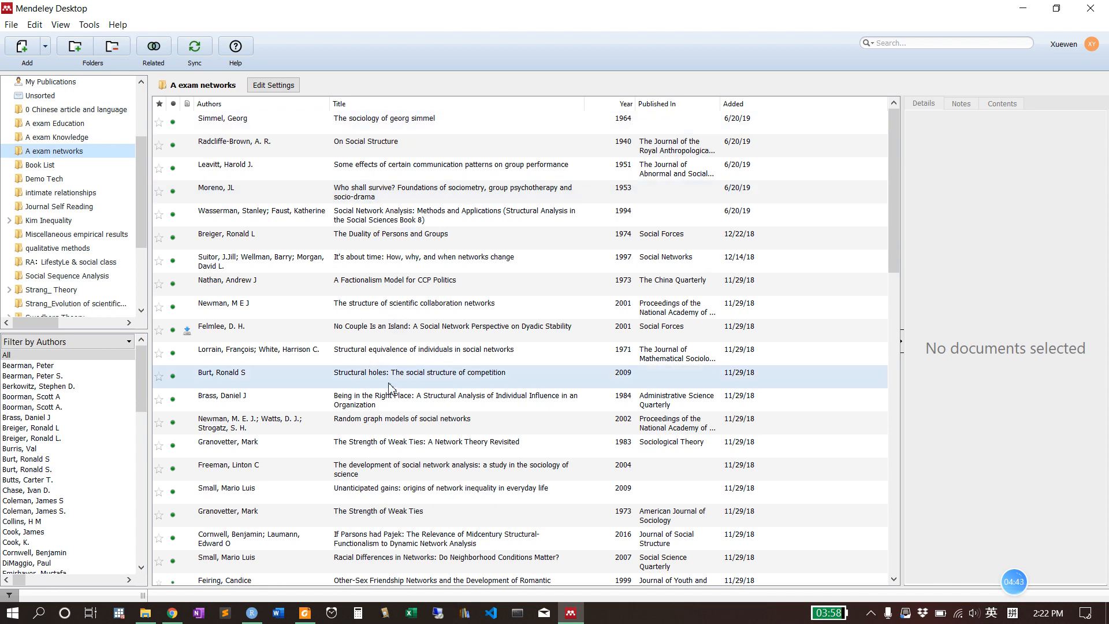
{"action": "left_click", "coordinate": [408, 315]}
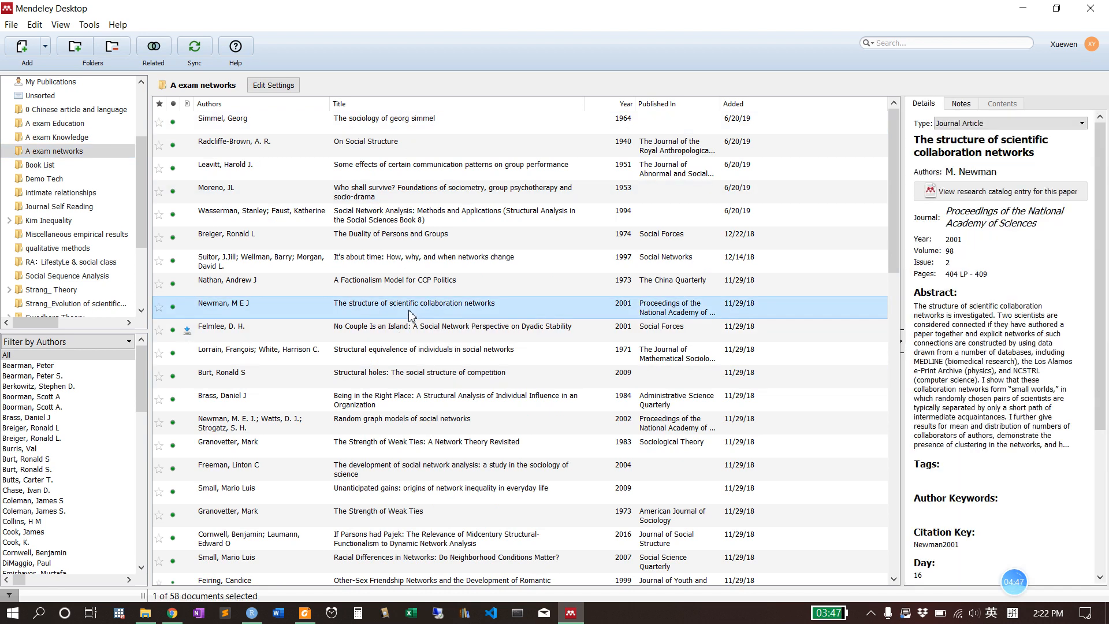
{"action": "left_click_drag", "start_coordinate": [901, 306], "coordinate": [827, 314]}
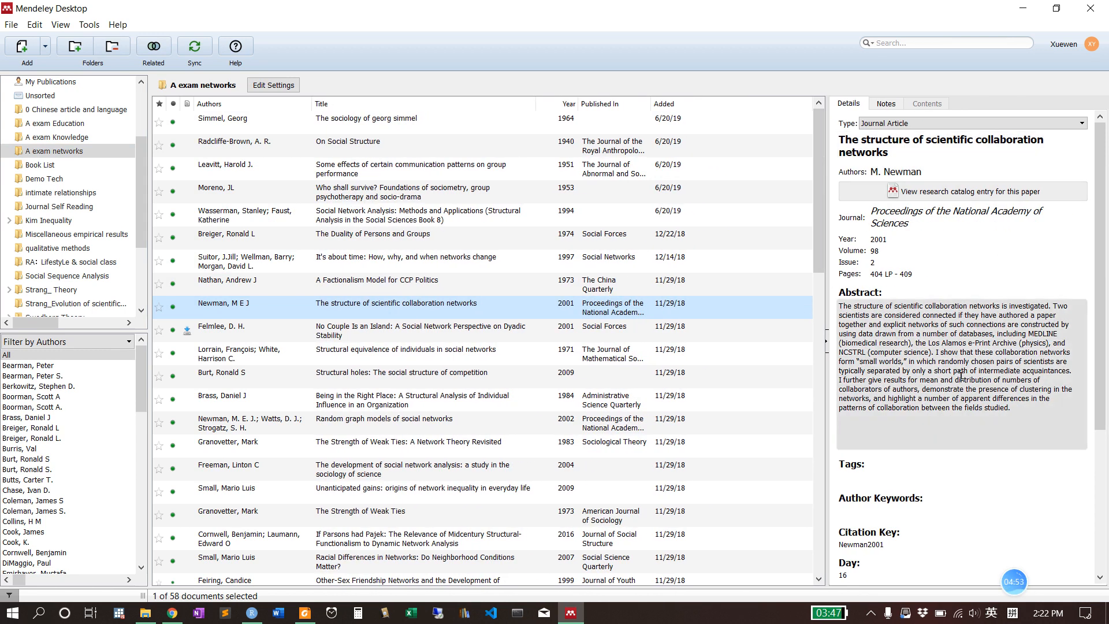
Examine the selected paper's editable details, including title, authors, journal, abstract and citation key
{"action": "left_click", "coordinate": [897, 151]}
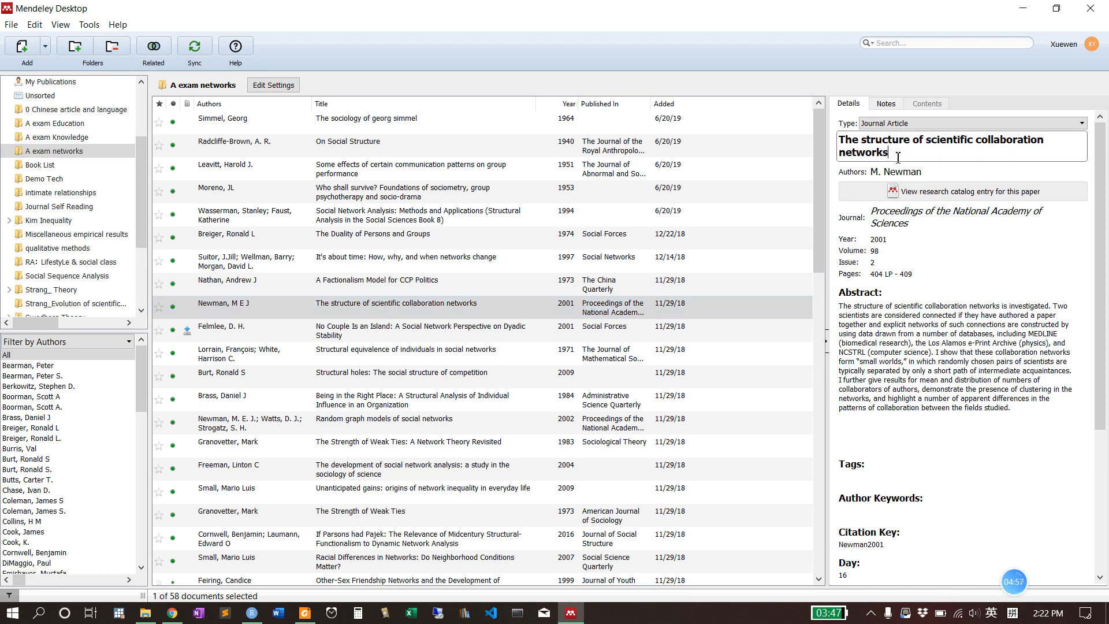
{"action": "left_click", "coordinate": [938, 173]}
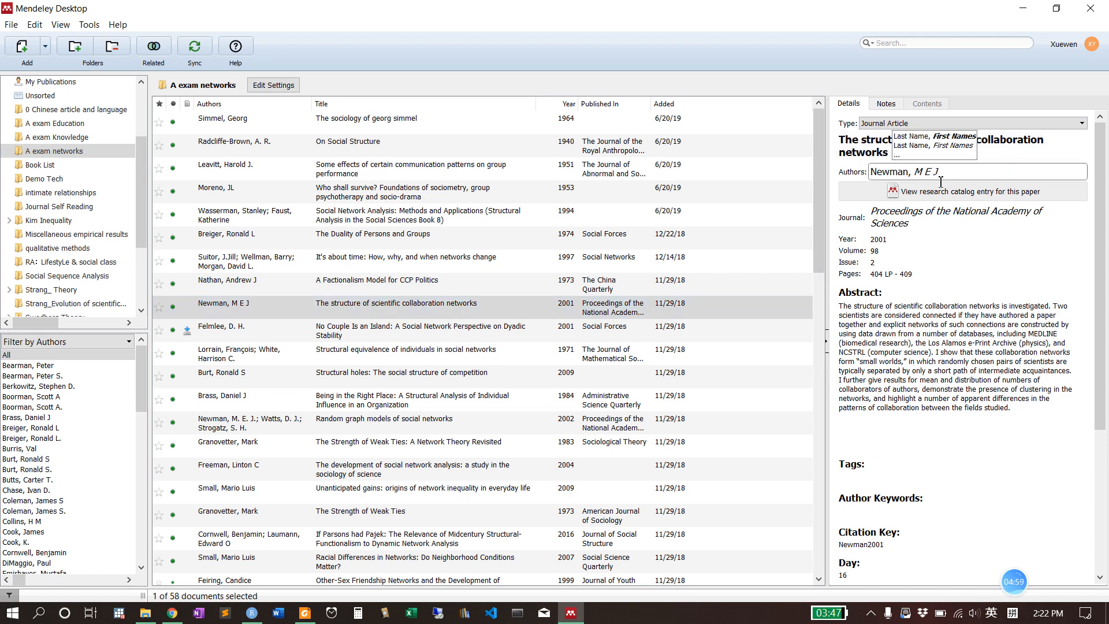
{"action": "left_click", "coordinate": [907, 213]}
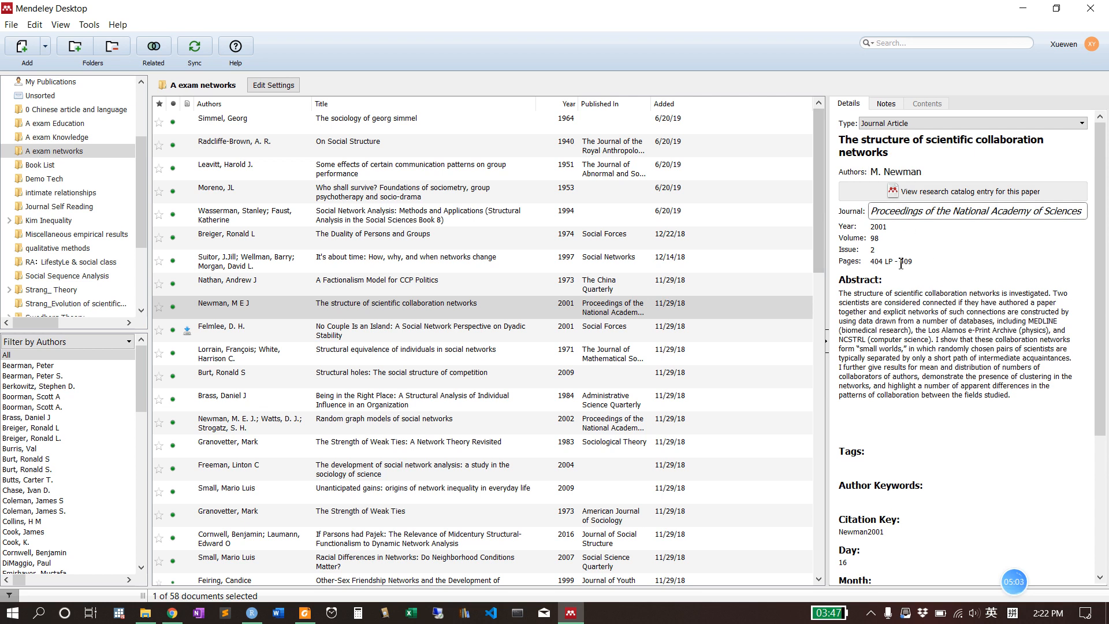
{"action": "scroll", "coordinate": [953, 405], "scroll_direction": "down", "scroll_amount": 3}
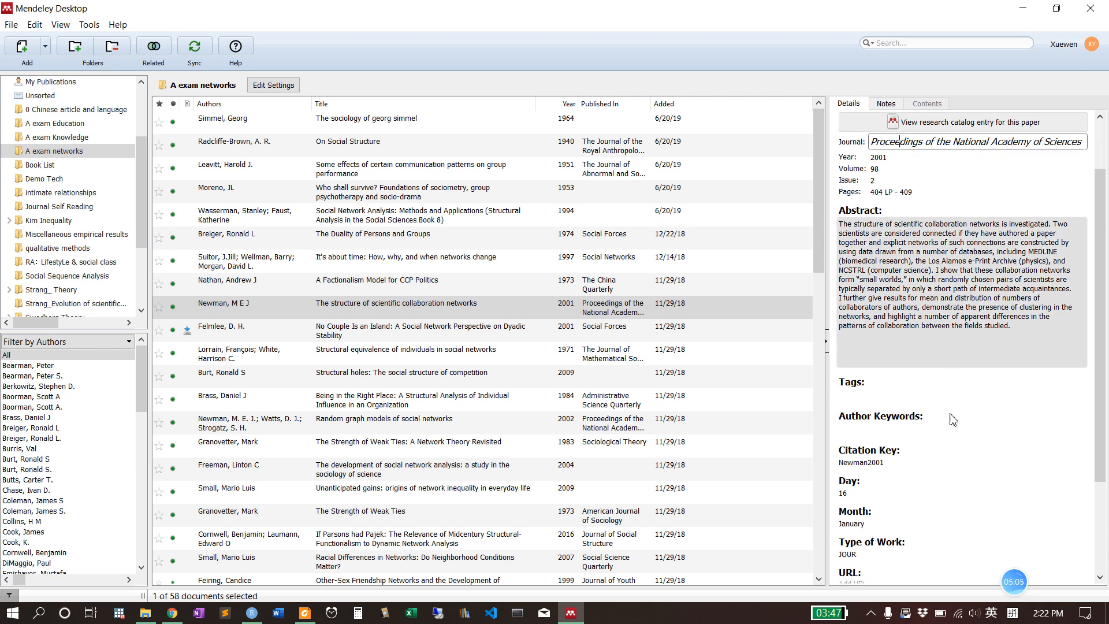
{"action": "scroll", "coordinate": [953, 420], "scroll_direction": "up", "scroll_amount": 3}
{"action": "left_click", "coordinate": [387, 309]}
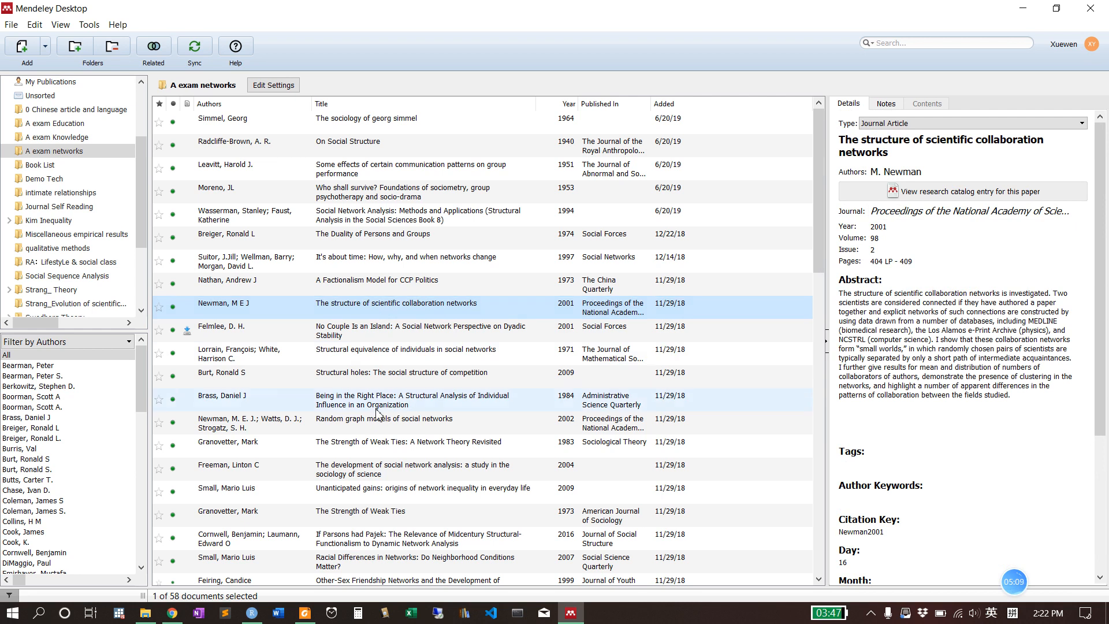
Switch to Word and create a new blank document, keeping "The structure of scientific collaboration networks" selected in Mendeley
{"action": "left_click", "coordinate": [276, 614]}
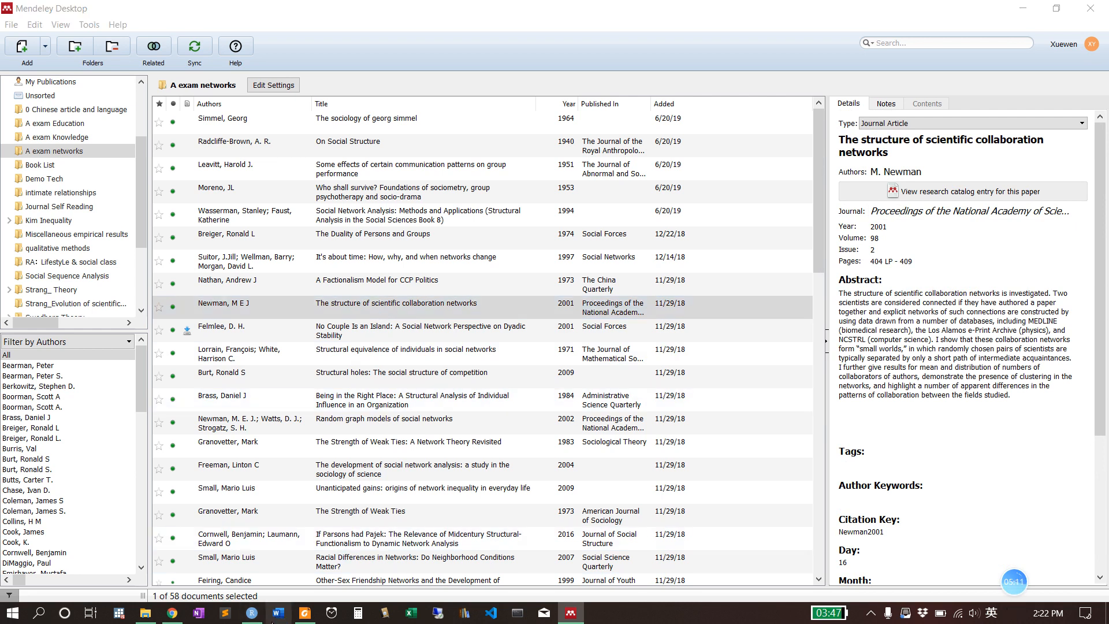
{"action": "left_click", "coordinate": [212, 308]}
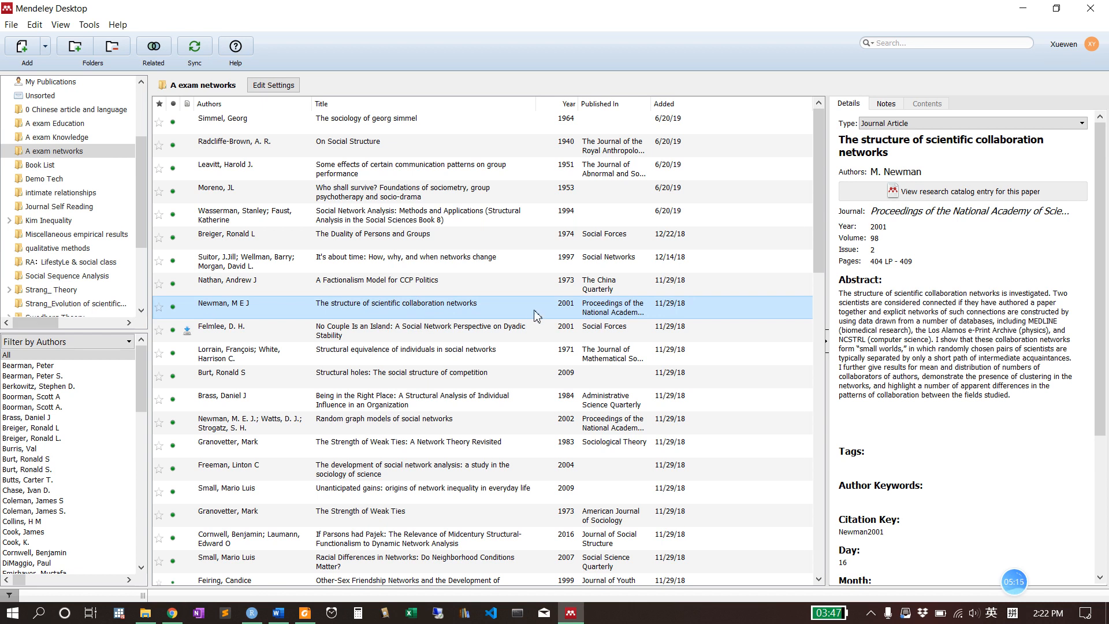
{"action": "left_click", "coordinate": [280, 613]}
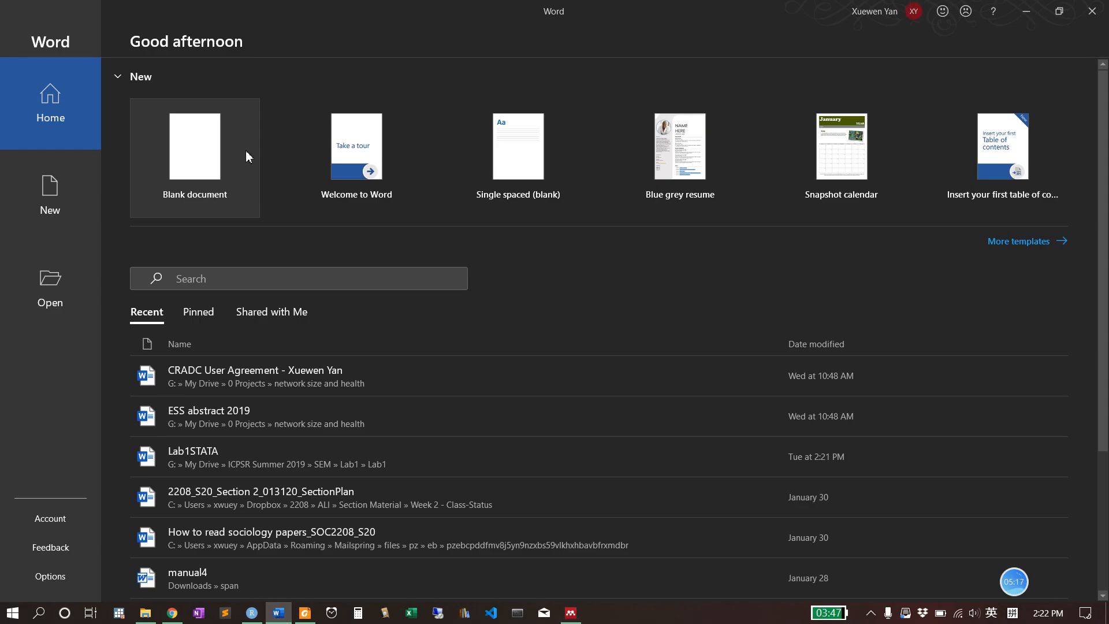
{"action": "left_click", "coordinate": [186, 167]}
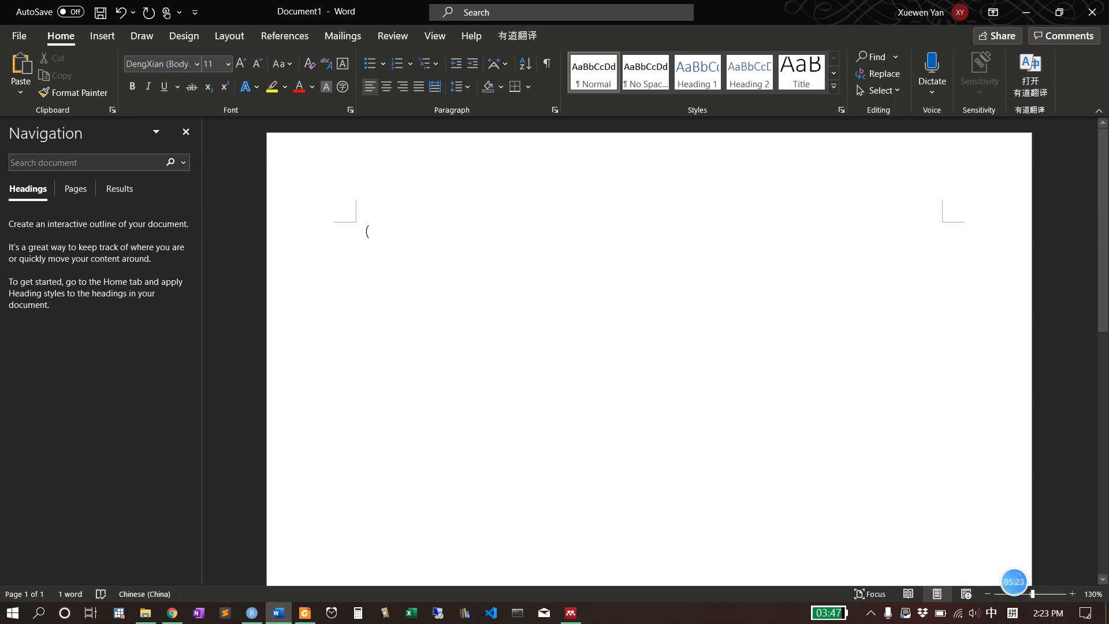
Insert a Mendeley citation for "The structure of scientific collaboration networks", searching My Library by the author's surname
{"action": "left_click", "coordinate": [289, 35]}
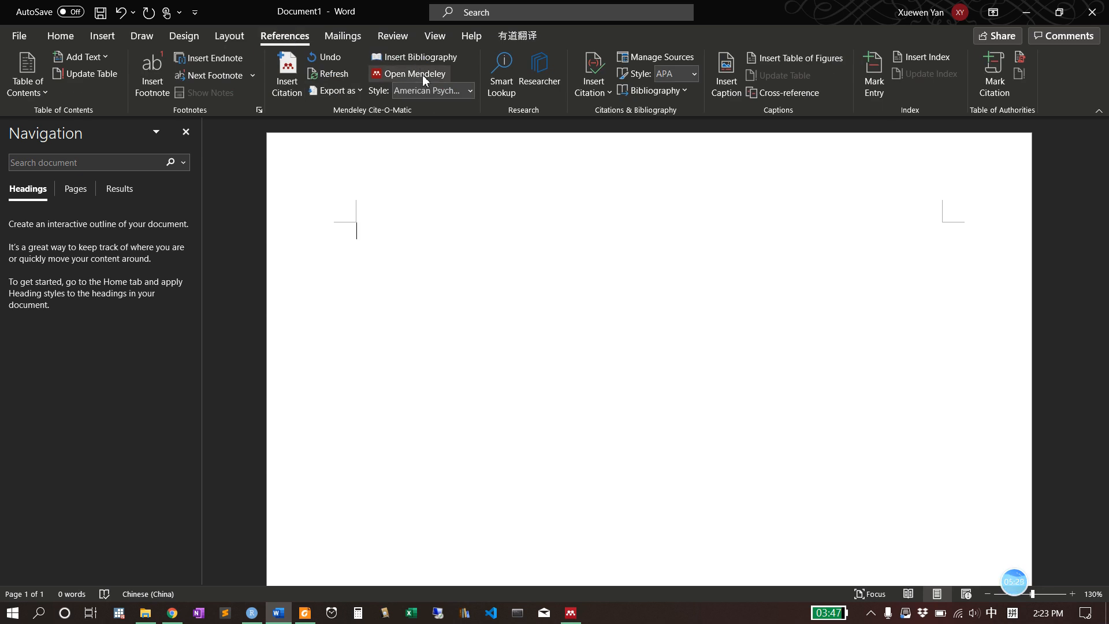
{"action": "left_click", "coordinate": [289, 83]}
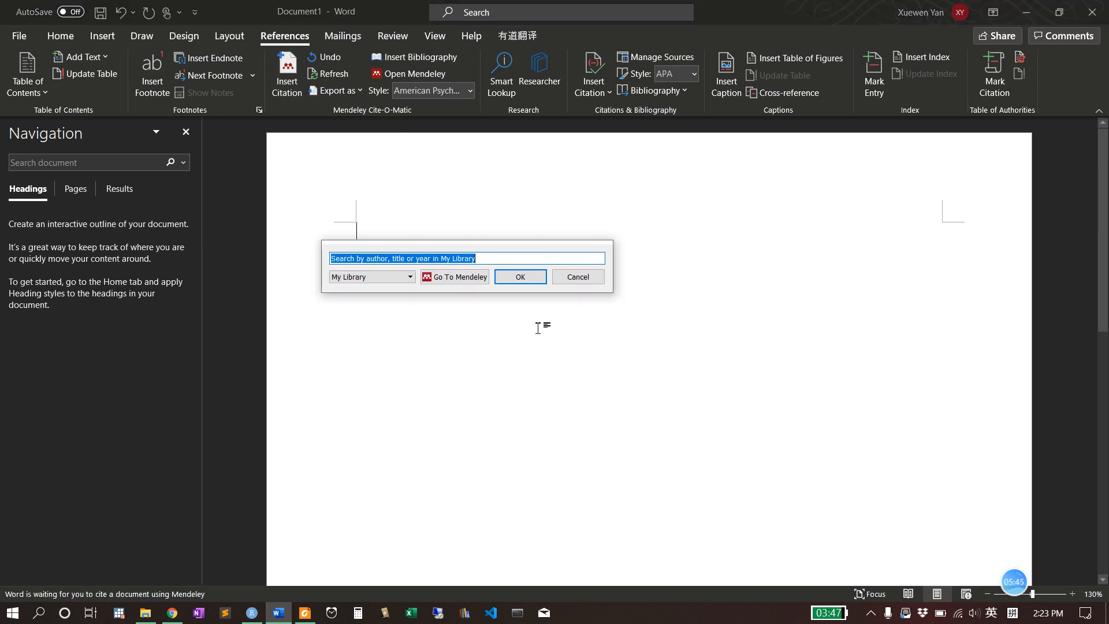
{"action": "type", "text": "newman"}
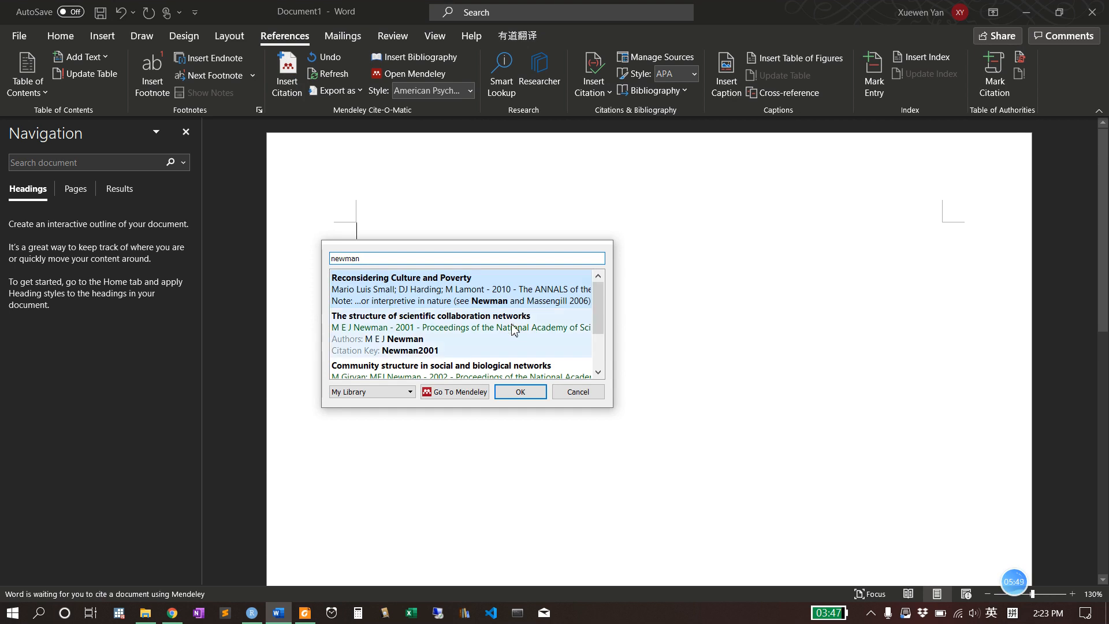
{"action": "double_click", "coordinate": [367, 333]}
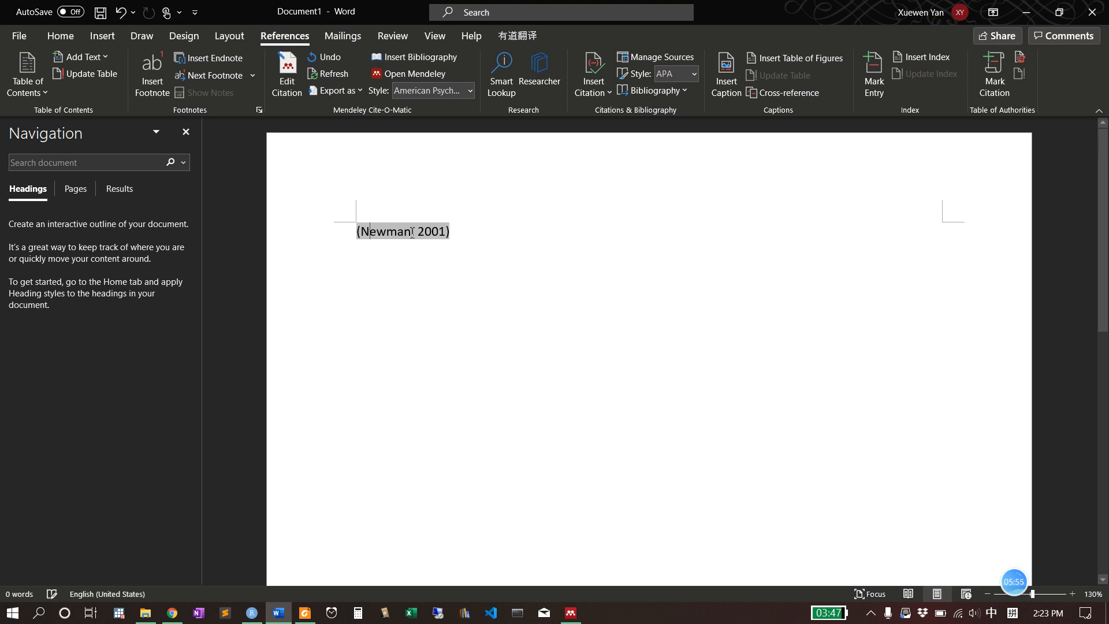
{"action": "left_click", "coordinate": [344, 238]}
{"action": "left_click", "coordinate": [350, 238]}
{"action": "left_click", "coordinate": [329, 237]}
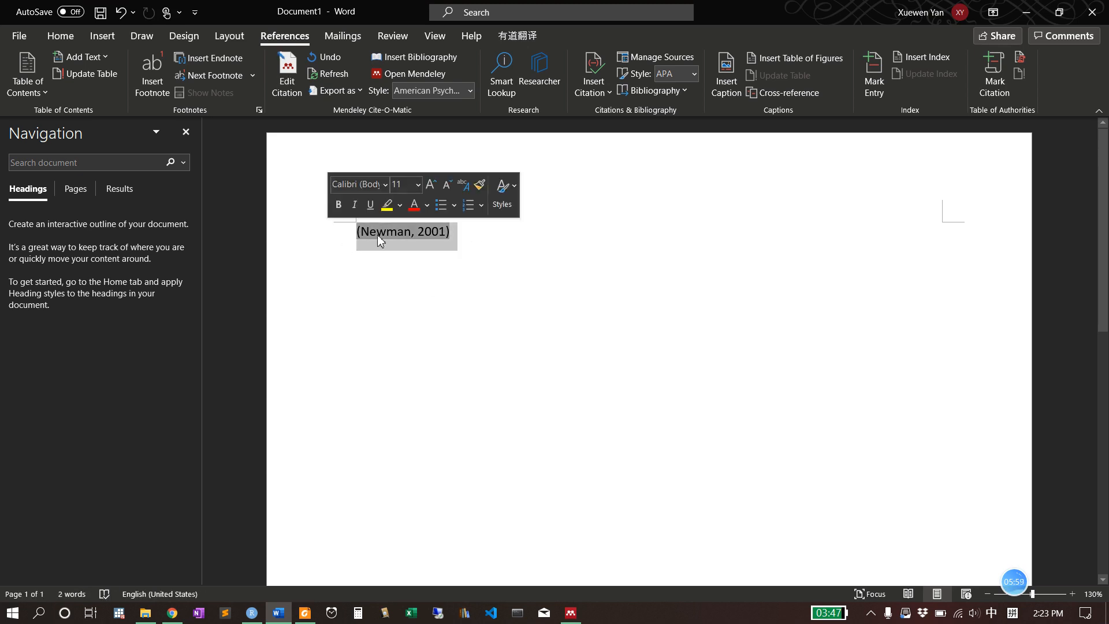
{"action": "left_click", "coordinate": [476, 238]}
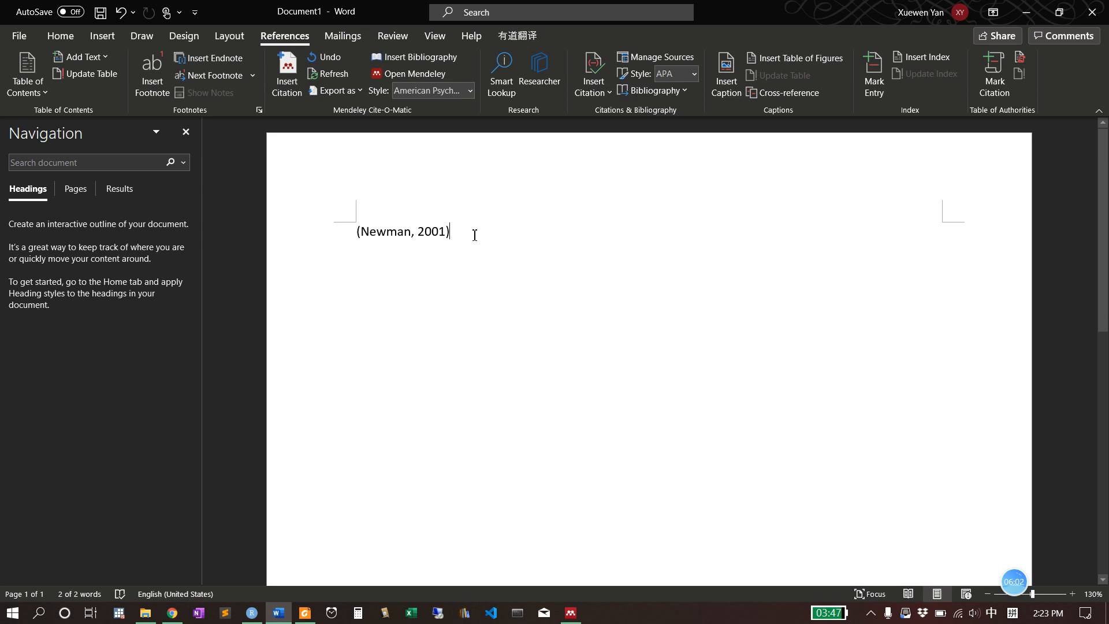
{"action": "left_click", "coordinate": [324, 243]}
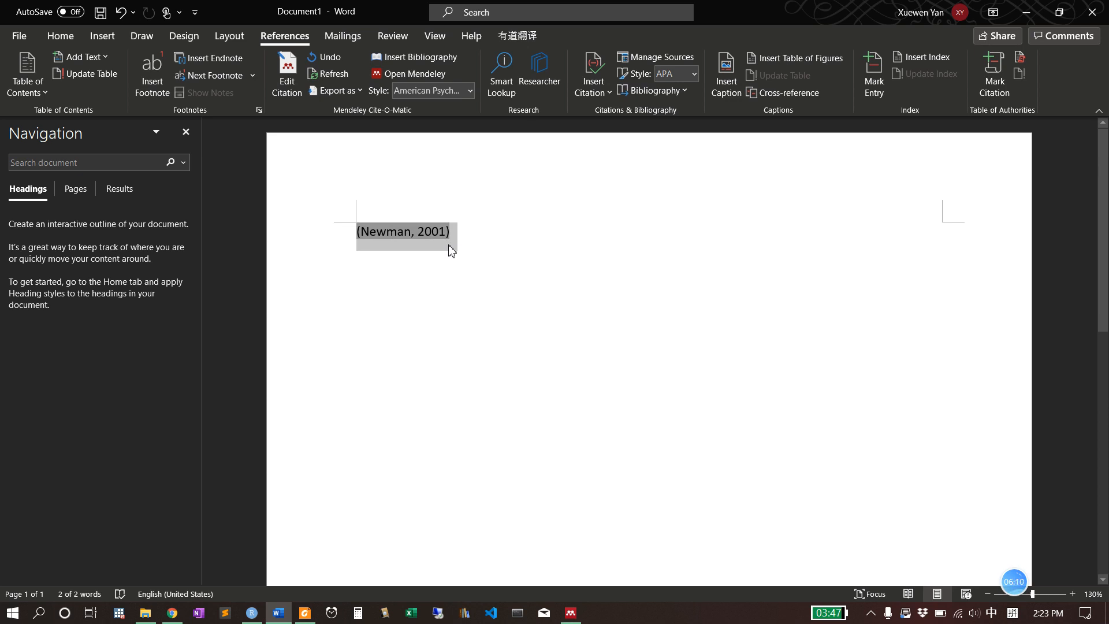
Add a line of dots and a "References" line below the citation, and insert the Mendeley bibliography underneath
{"action": "left_click", "coordinate": [490, 244]}
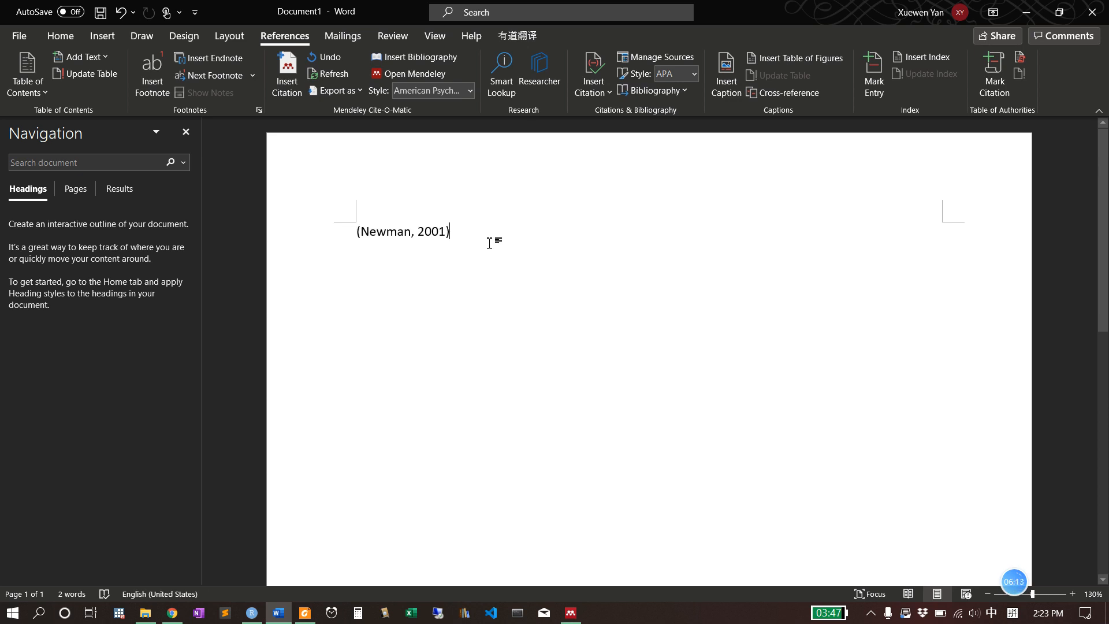
{"action": "key", "text": "Return"}
{"action": "key", "text": "Return"}
{"action": "type", "text": "References"}
{"action": "key", "text": "Up"}
{"action": "key", "text": "Up"}
{"action": "type", "text": ".."}
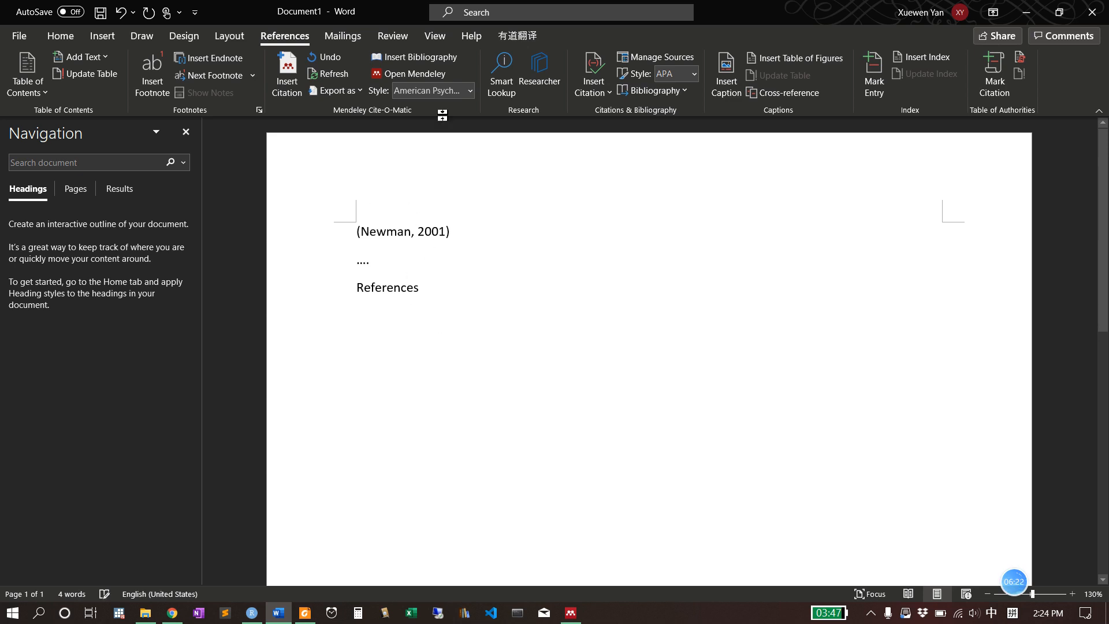
{"action": "left_click", "coordinate": [449, 62]}
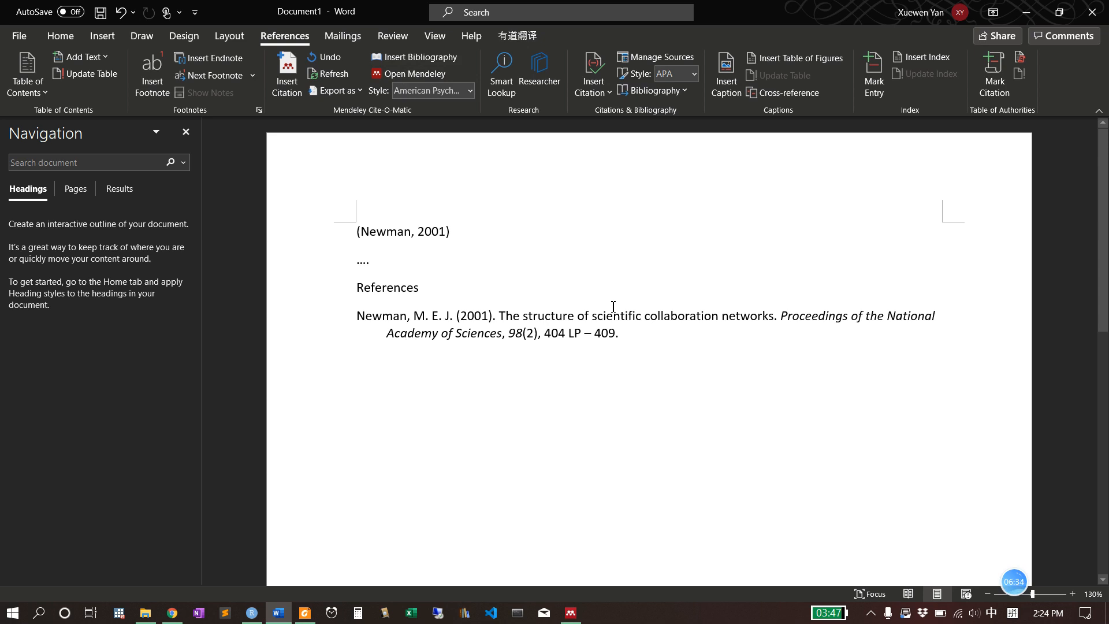
Examine the available Mendeley citation styles and the document's citation without choosing another style
{"action": "left_click", "coordinate": [466, 91]}
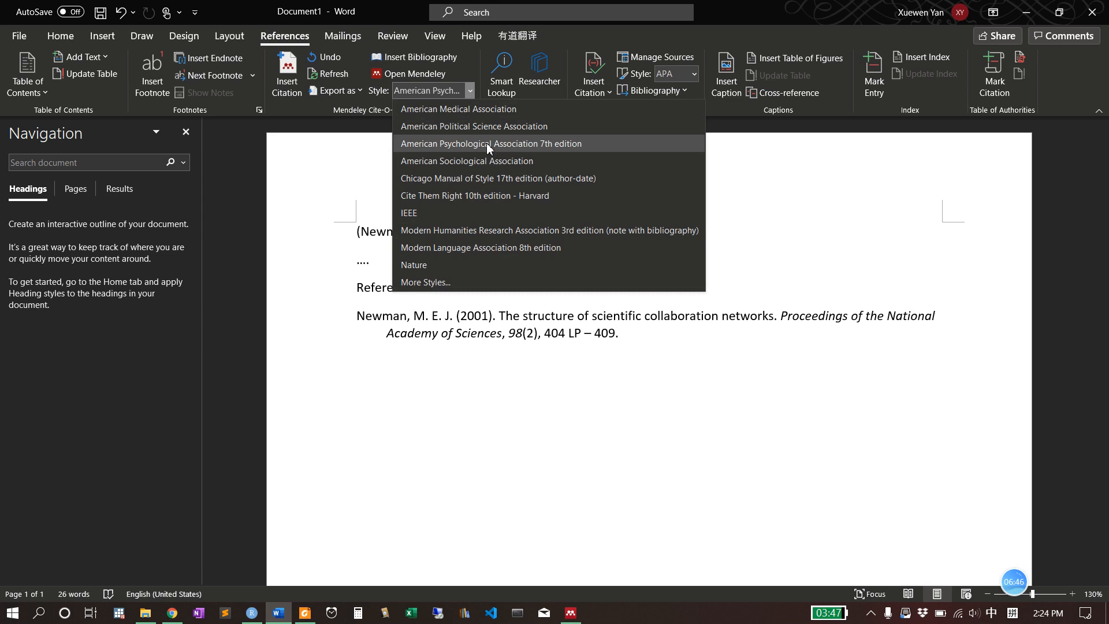
{"action": "left_click", "coordinate": [483, 370]}
{"action": "left_click", "coordinate": [638, 332]}
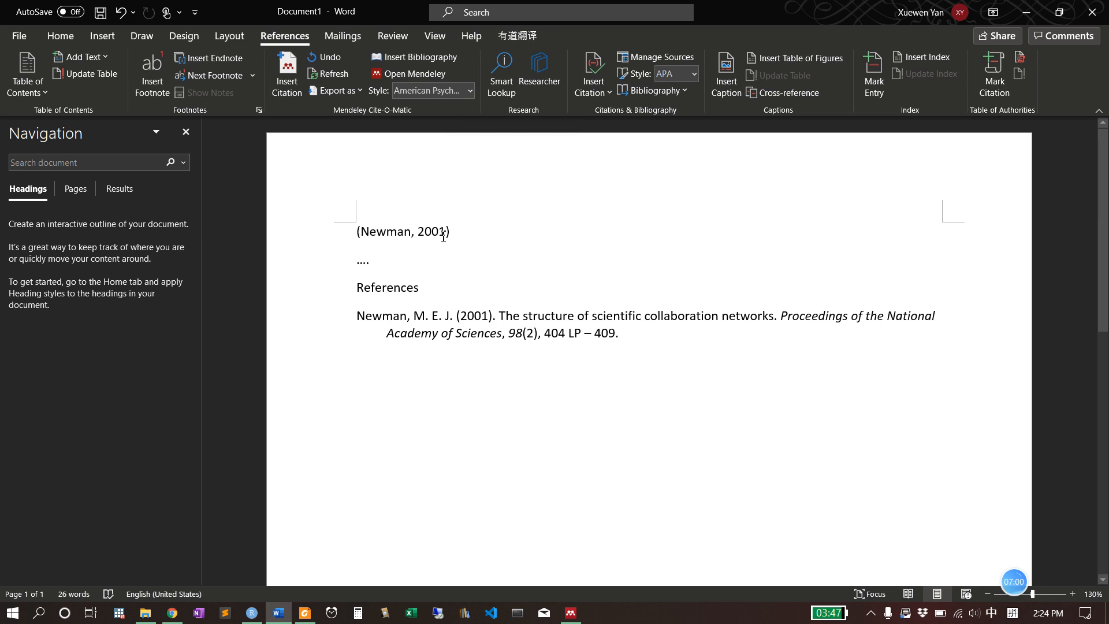
{"action": "left_click", "coordinate": [342, 242]}
{"action": "left_click", "coordinate": [457, 264]}
Switch to Chrome and close the Cite dialog over the Google Scholar results for "education"
{"action": "mouse_move", "coordinate": [181, 607]}
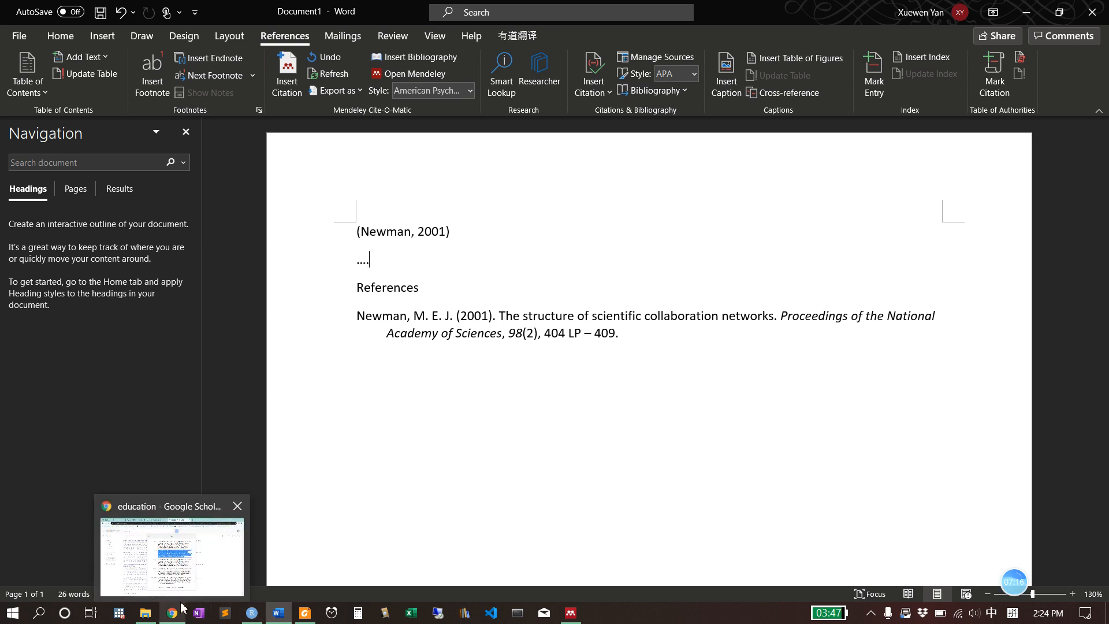
{"action": "left_click", "coordinate": [572, 614]}
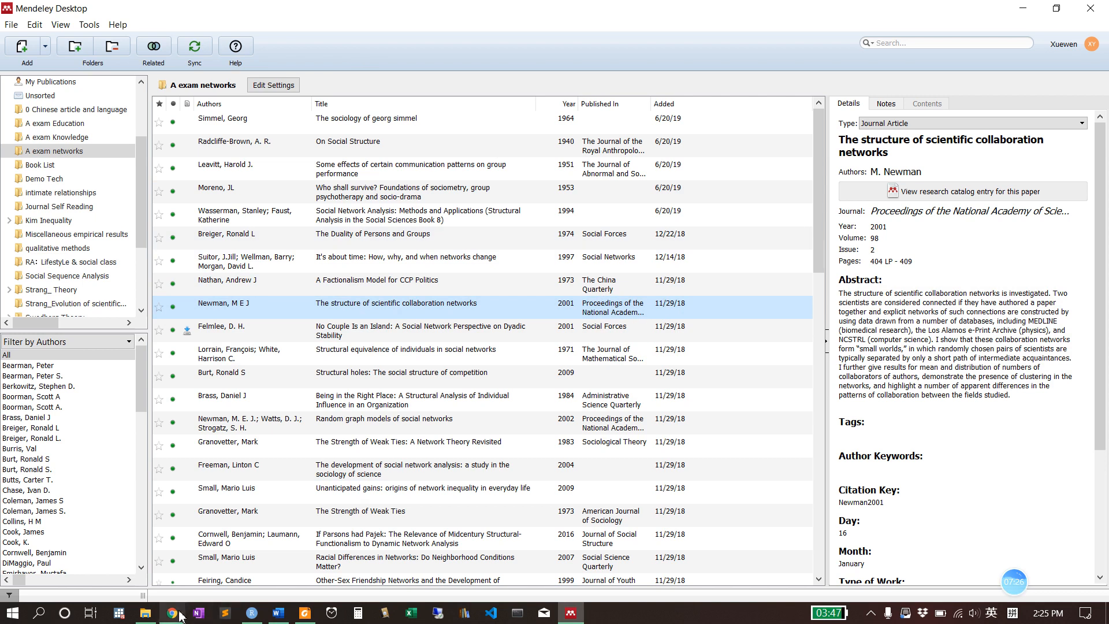
{"action": "mouse_move", "coordinate": [176, 616]}
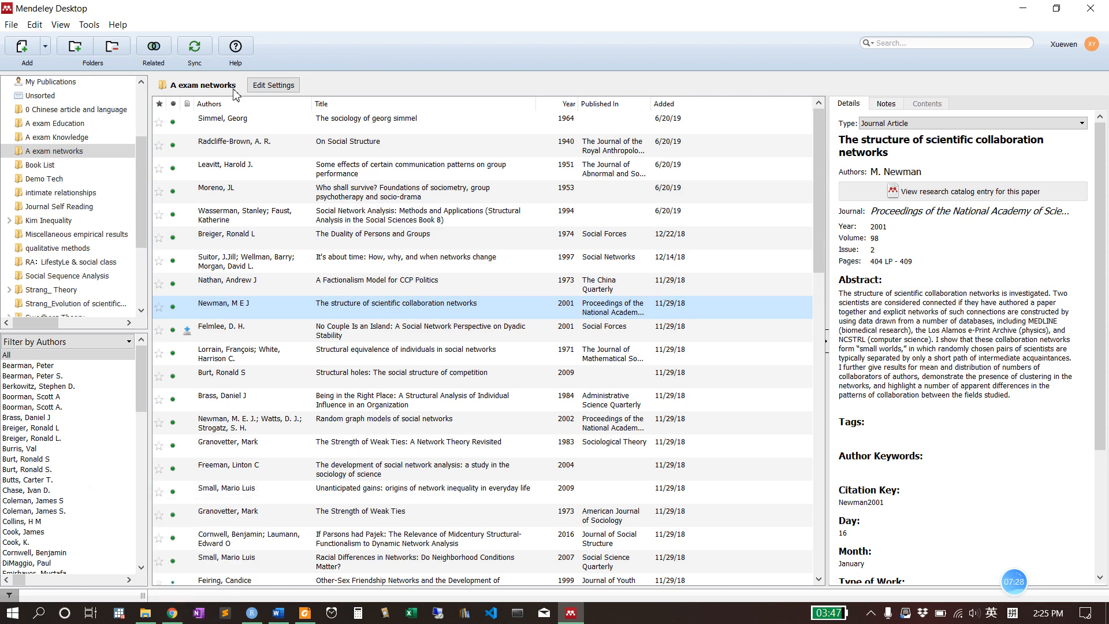
{"action": "left_click", "coordinate": [172, 612]}
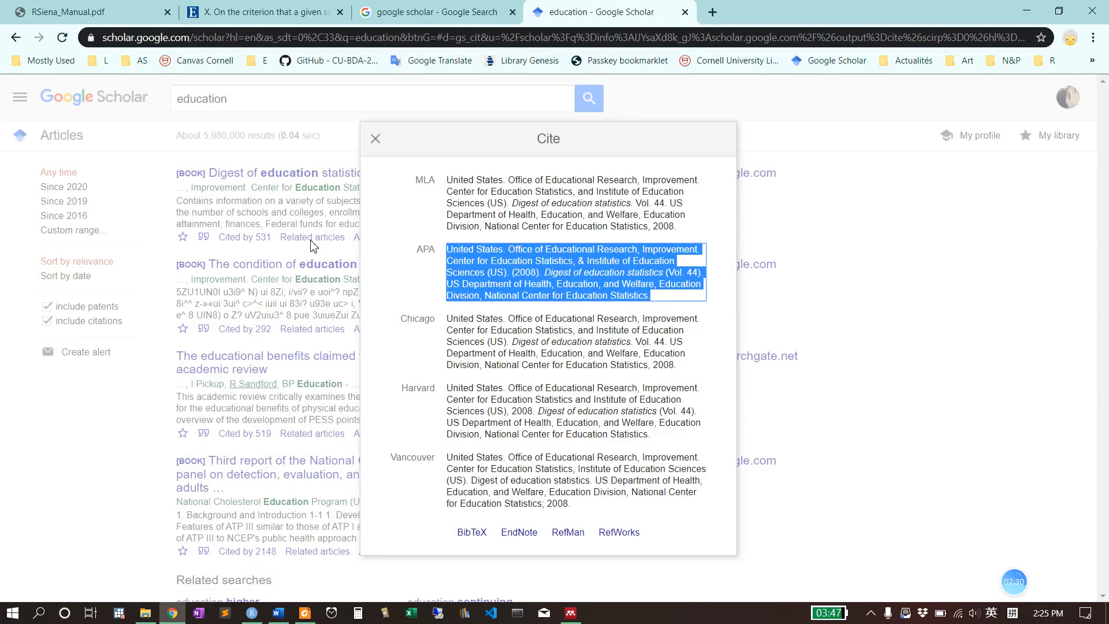
{"action": "left_click", "coordinate": [376, 139]}
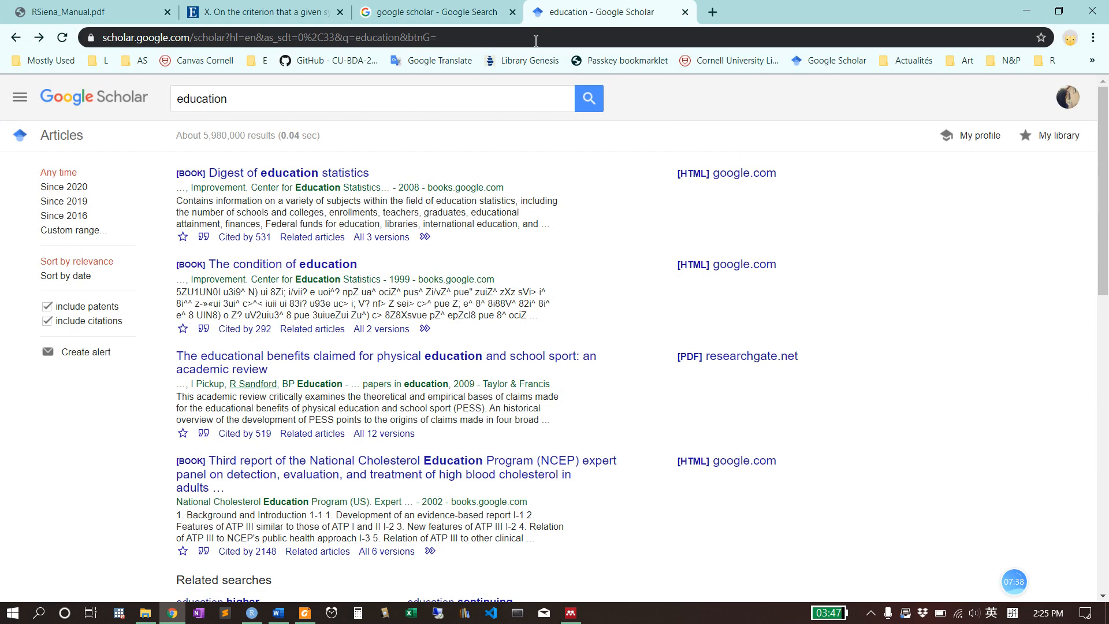
Search Google for "mendeley" and open the official Mendeley website at its "Access your library, everywhere" section
{"action": "left_click", "coordinate": [448, 36]}
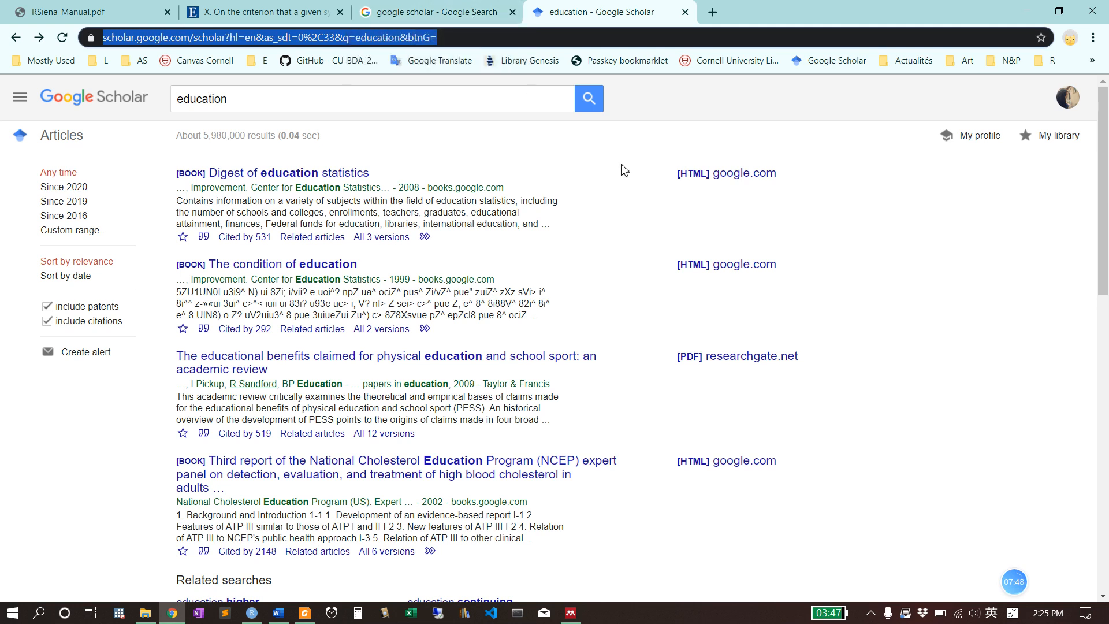
{"action": "type", "text": "mendeley"}
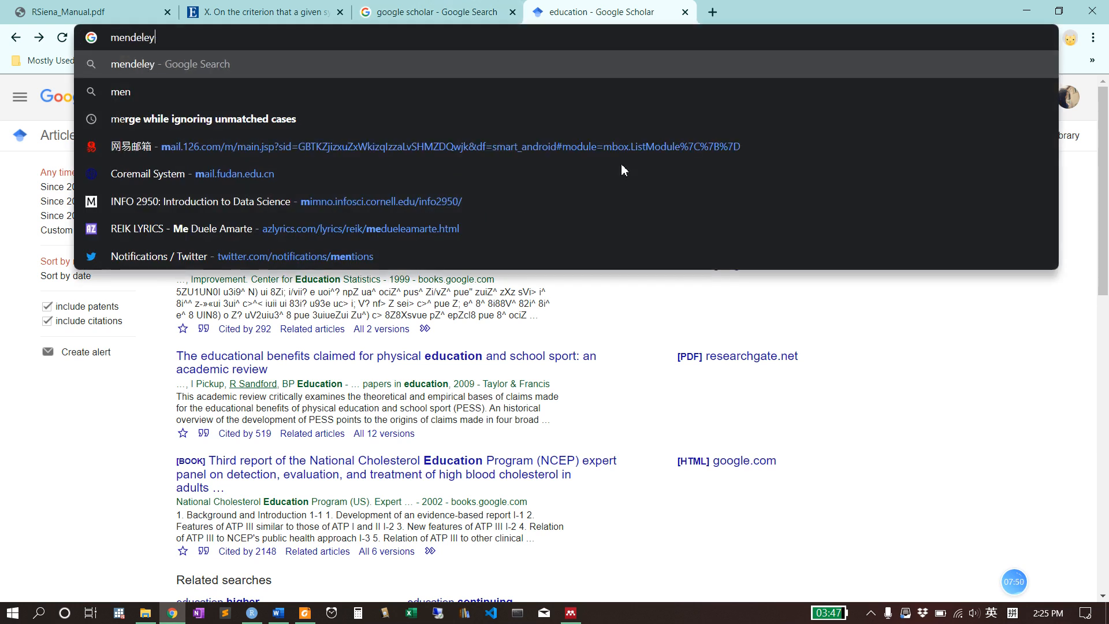
{"action": "key", "text": "Return"}
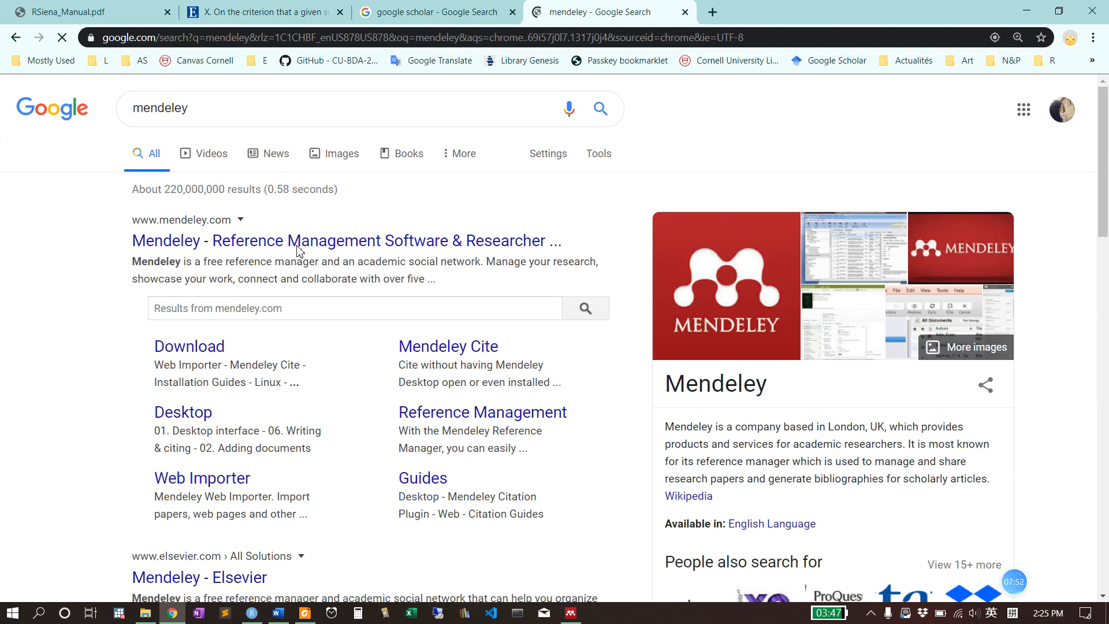
{"action": "left_click", "coordinate": [297, 244]}
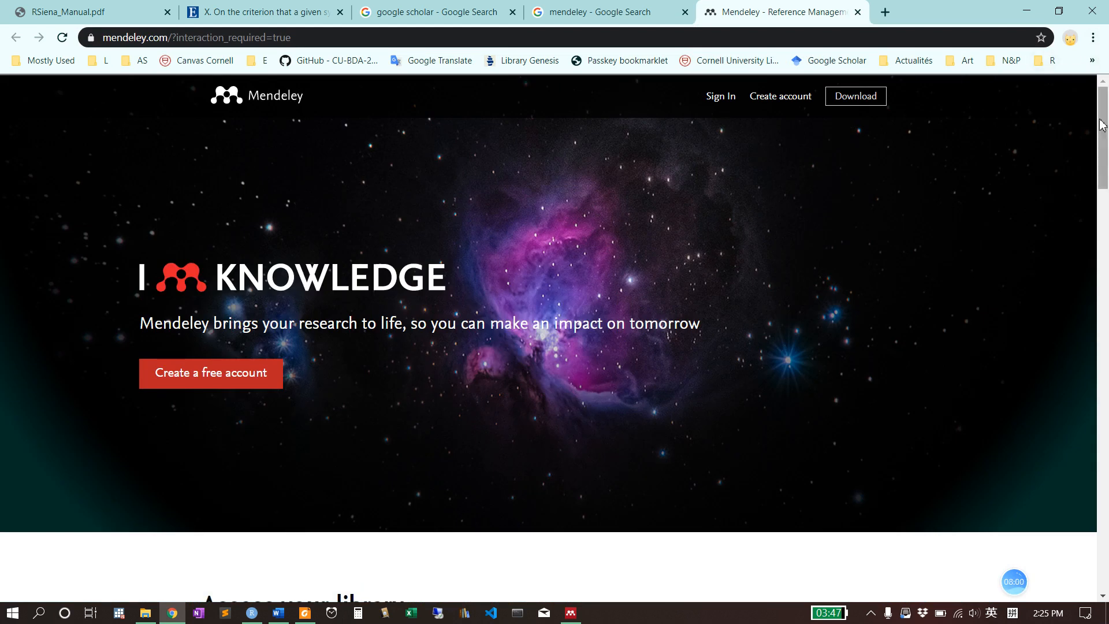
{"action": "left_click", "coordinate": [1104, 193]}
{"action": "left_click_drag", "start_coordinate": [1107, 190], "coordinate": [1107, 209]}
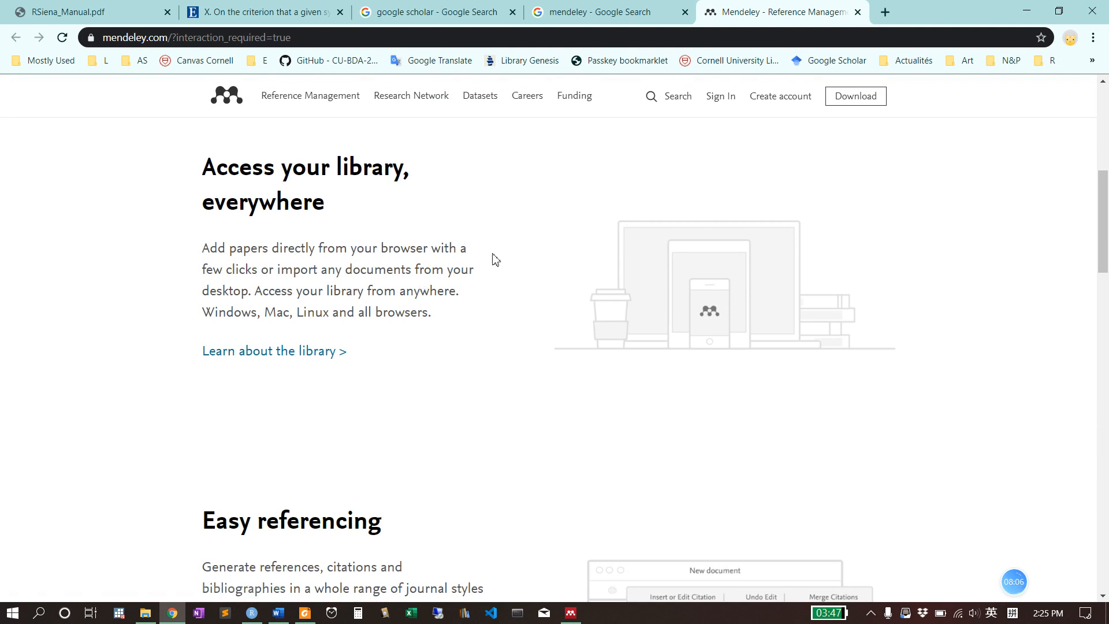
Switch to Mendeley Desktop, examine the folder list and the selected paper's Catalog IDs and Files fields, and return to Chrome
{"action": "left_click", "coordinate": [571, 613]}
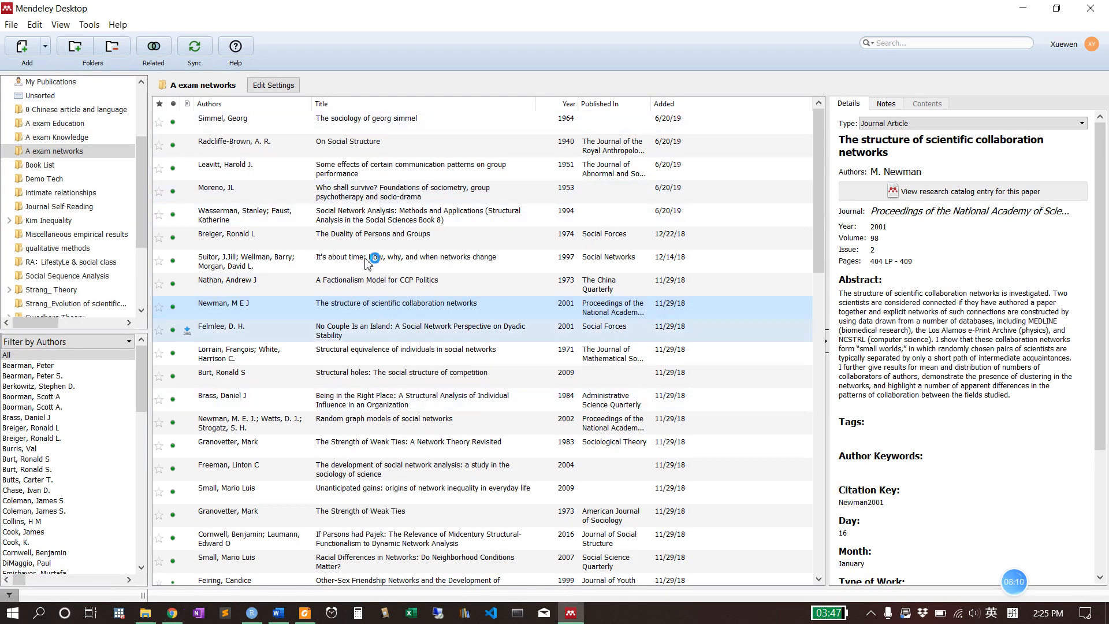
{"action": "scroll", "coordinate": [26, 173], "scroll_direction": "up", "scroll_amount": 3}
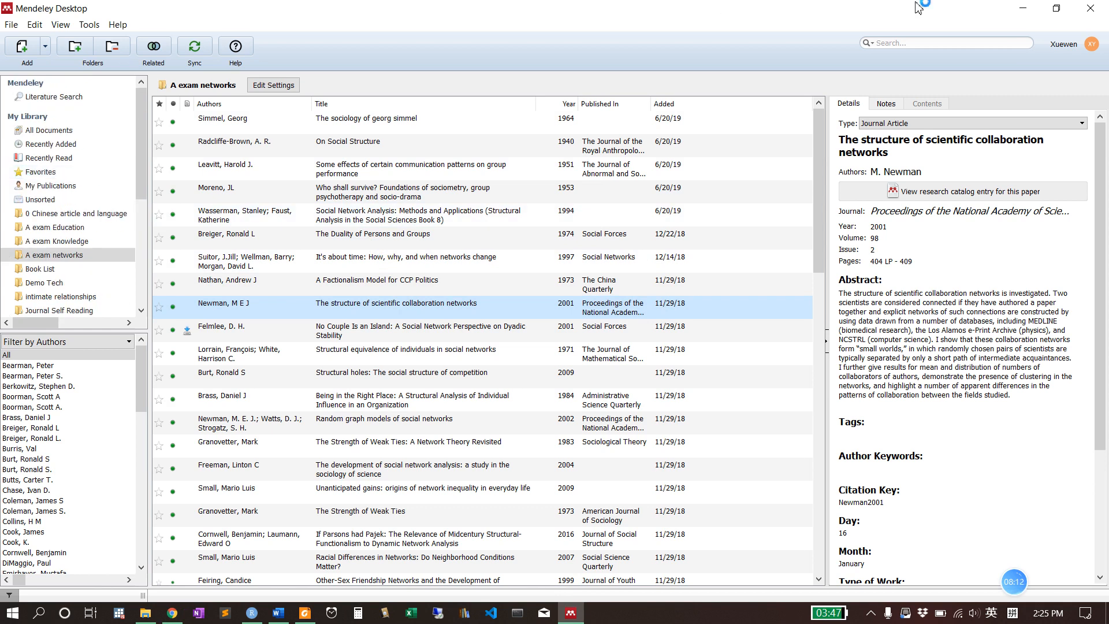
{"action": "left_click", "coordinate": [1030, 10]}
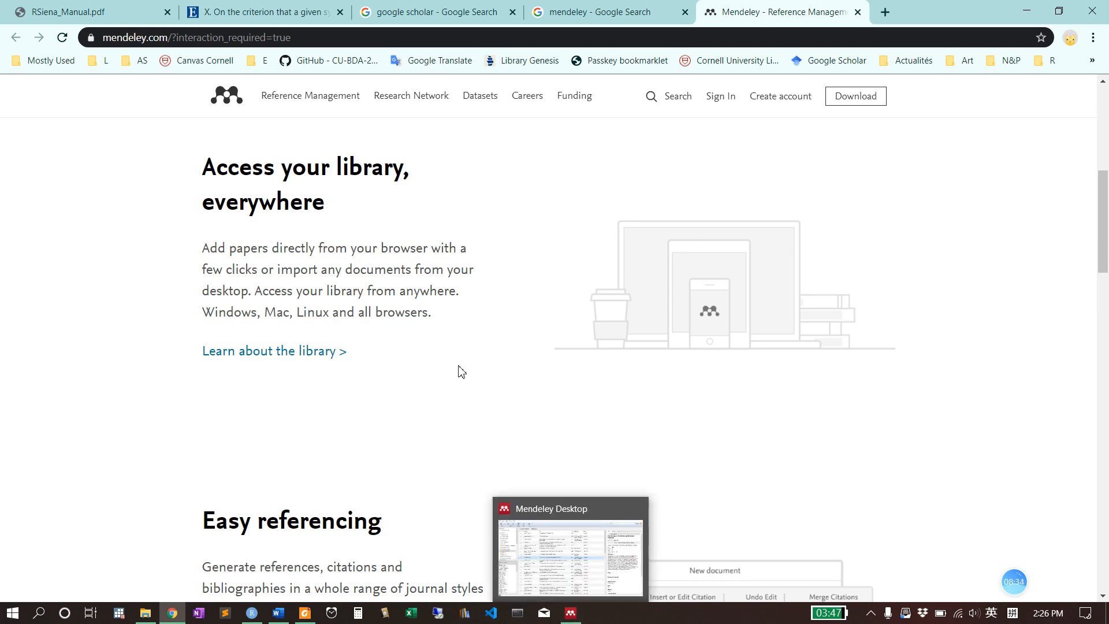
{"action": "left_click", "coordinate": [572, 614]}
{"action": "scroll", "coordinate": [904, 415], "scroll_direction": "down", "scroll_amount": 1}
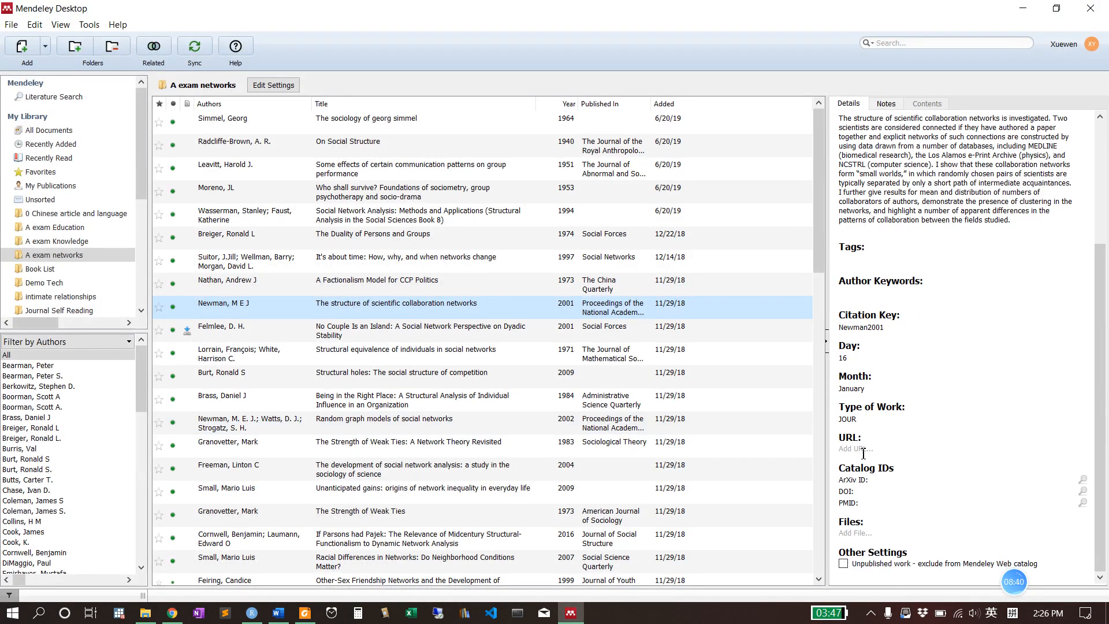
{"action": "left_click", "coordinate": [864, 498]}
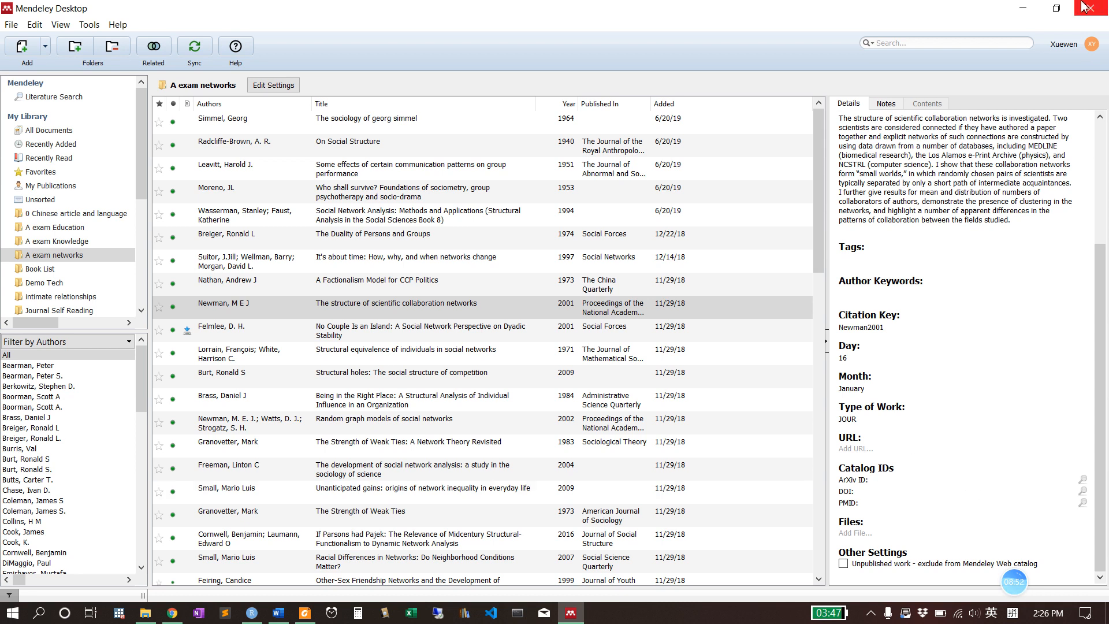
{"action": "scroll", "coordinate": [1034, 251], "scroll_direction": "up", "scroll_amount": 5}
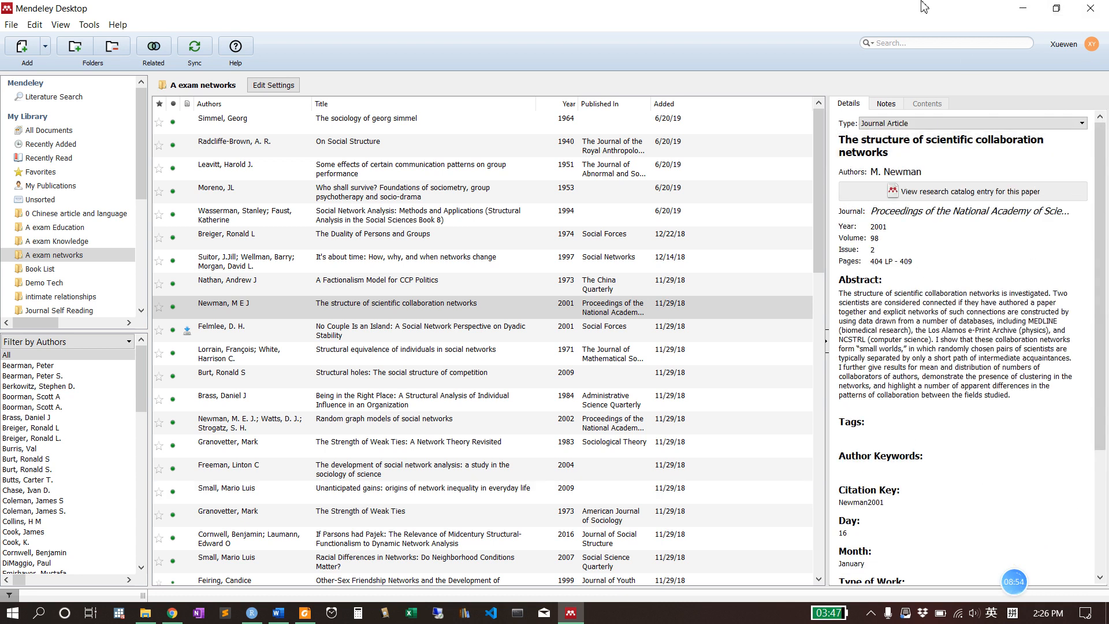
{"action": "left_click", "coordinate": [1025, 5]}
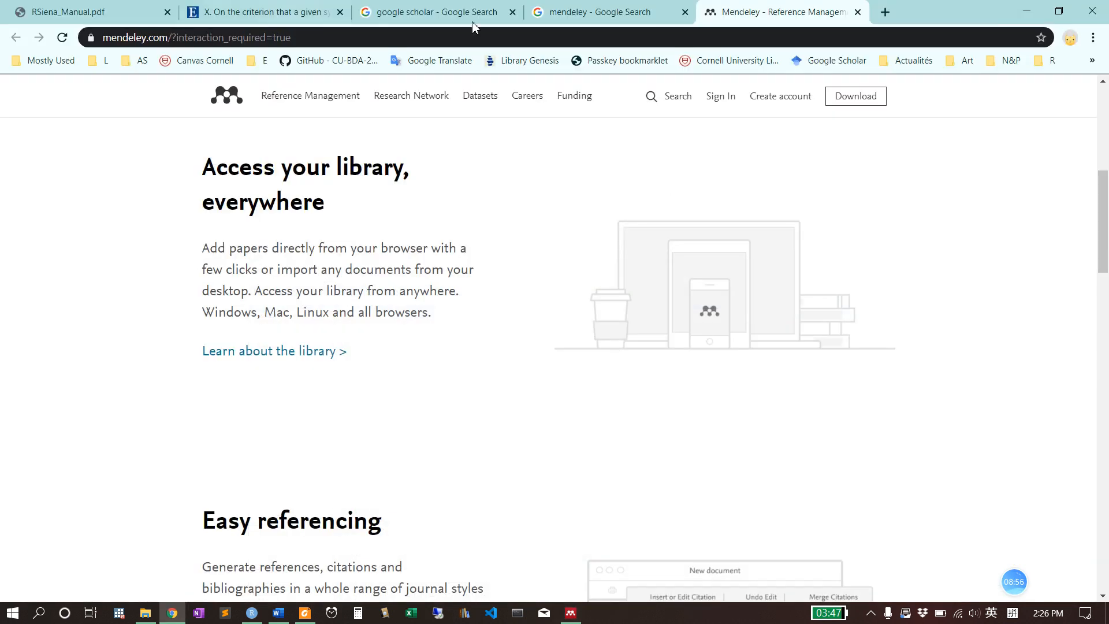
Replace the "mendeley" web search with a Google search for "education and health"
{"action": "left_click", "coordinate": [647, 8]}
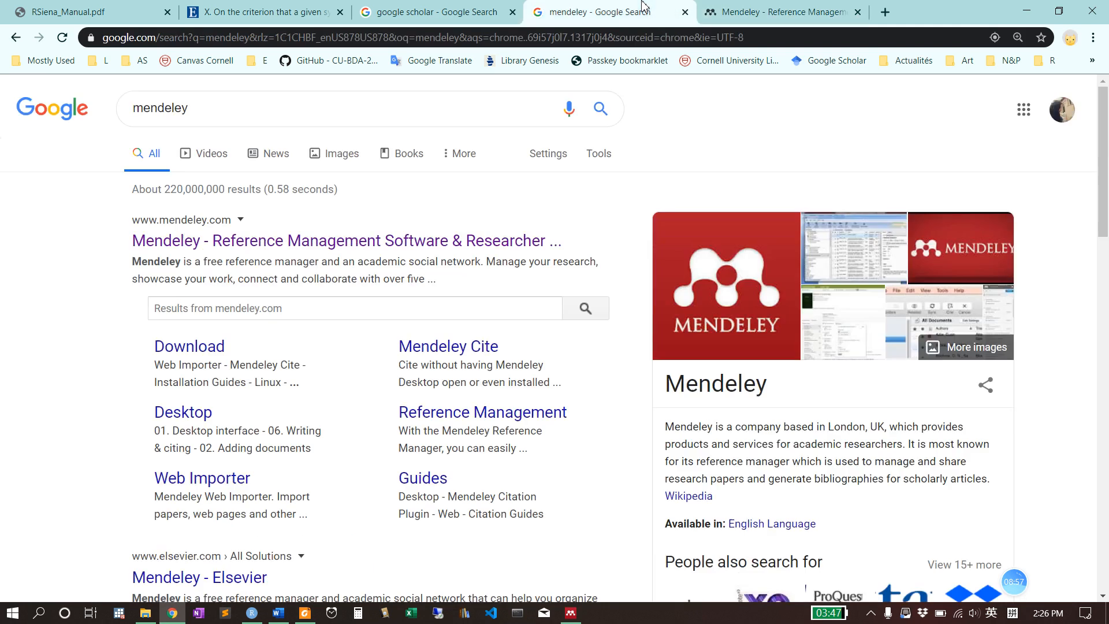
{"action": "left_click", "coordinate": [434, 37]}
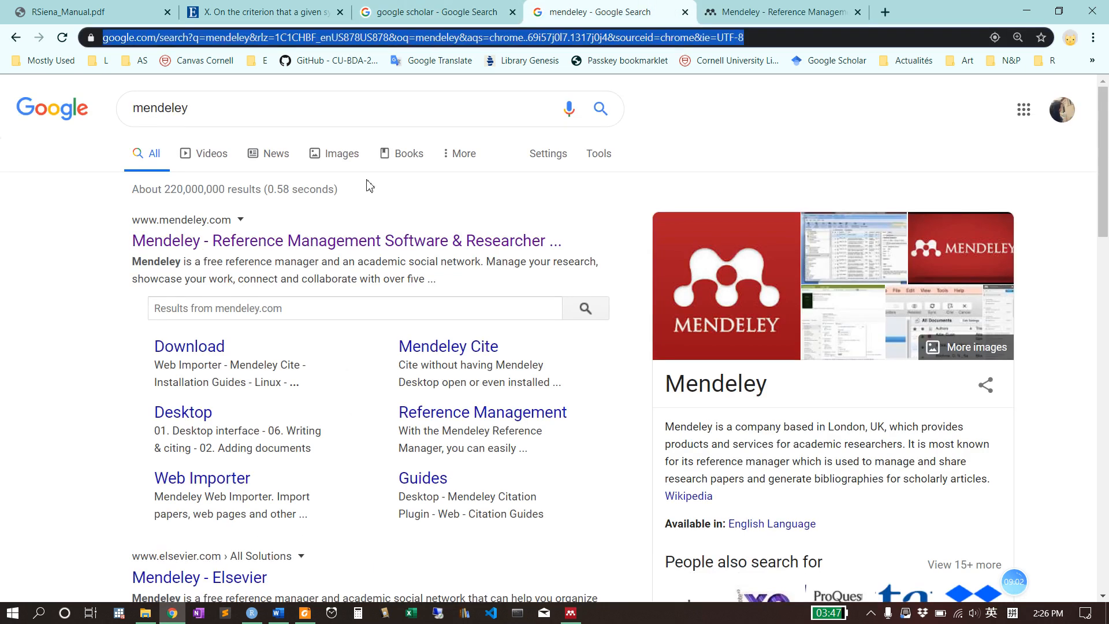
{"action": "type", "text": "education and "}
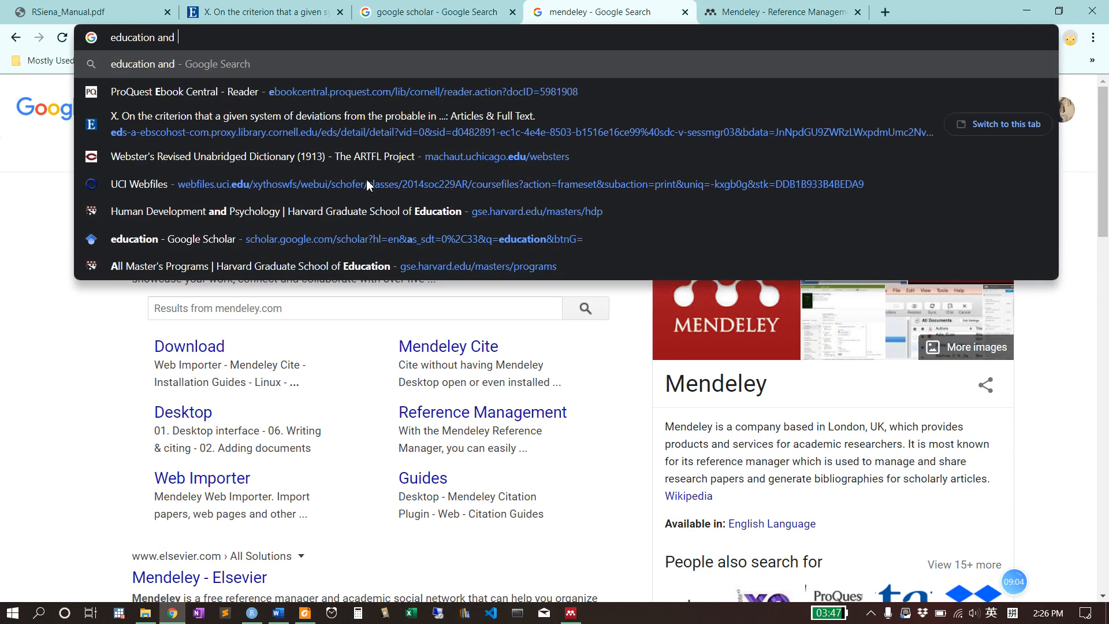
{"action": "type", "text": "health"}
{"action": "key", "text": "Return"}
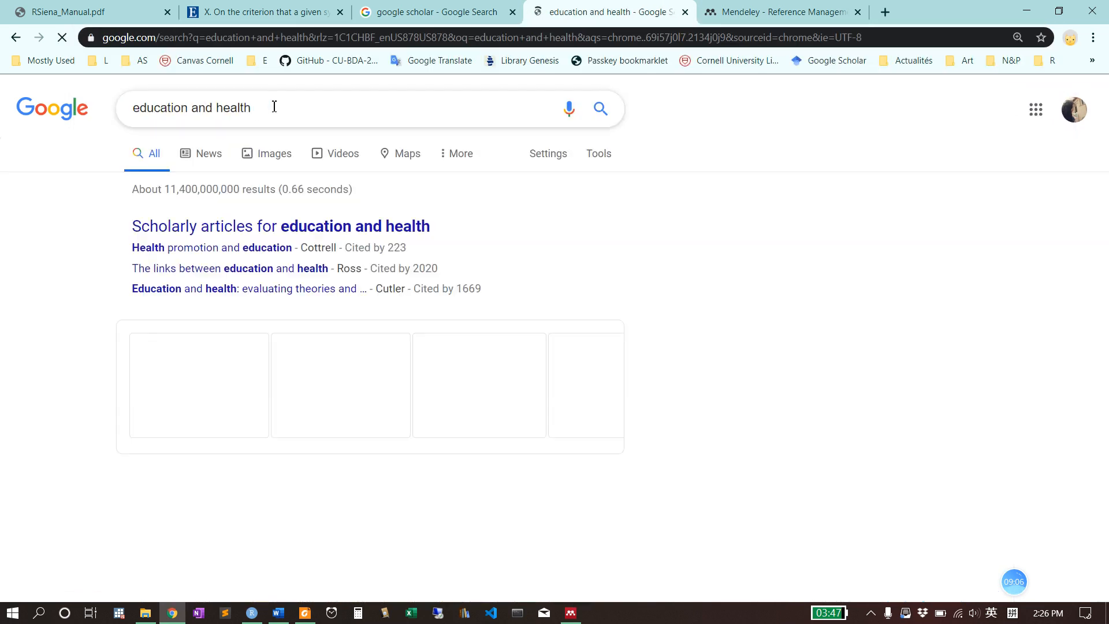
Open the scholarly article "Health promotion and education" and look through its PDF
{"action": "mouse_move", "coordinate": [123, 222]}
{"action": "left_mouse_down"}
{"action": "mouse_move", "coordinate": [179, 249]}
{"action": "mouse_move", "coordinate": [295, 249]}
{"action": "mouse_move", "coordinate": [132, 254]}
{"action": "left_mouse_up"}
{"action": "left_click", "coordinate": [168, 252]}
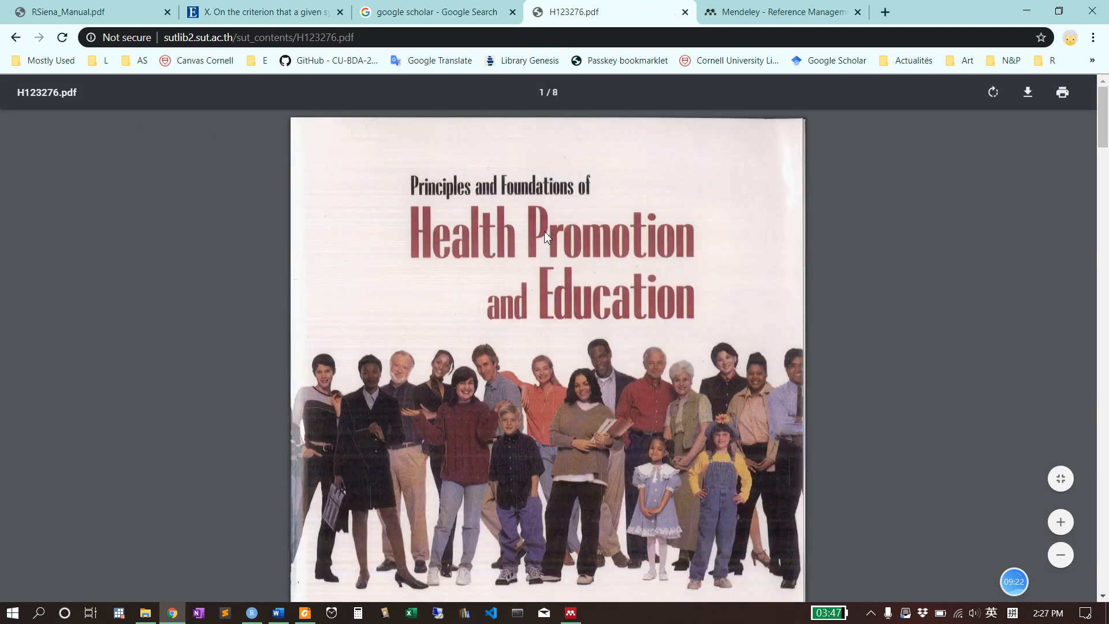
{"action": "scroll", "coordinate": [453, 379], "scroll_direction": "down", "scroll_amount": 5}
{"action": "scroll", "coordinate": [453, 379], "scroll_direction": "up", "scroll_amount": 5}
Move the H123276.pdf page into its own browser window and return it to the "education and health" search results
{"action": "left_click", "coordinate": [405, 12]}
{"action": "double_click", "coordinate": [248, 115]}
{"action": "triple_click", "coordinate": [249, 115]}
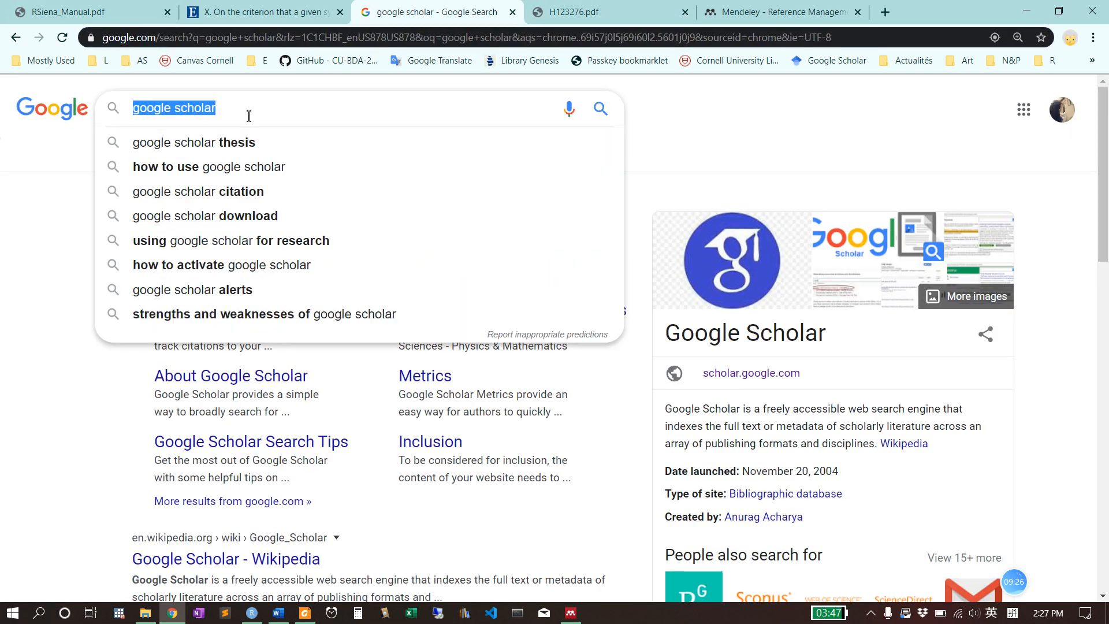
{"action": "left_click_drag", "start_coordinate": [572, 5], "coordinate": [295, 1]}
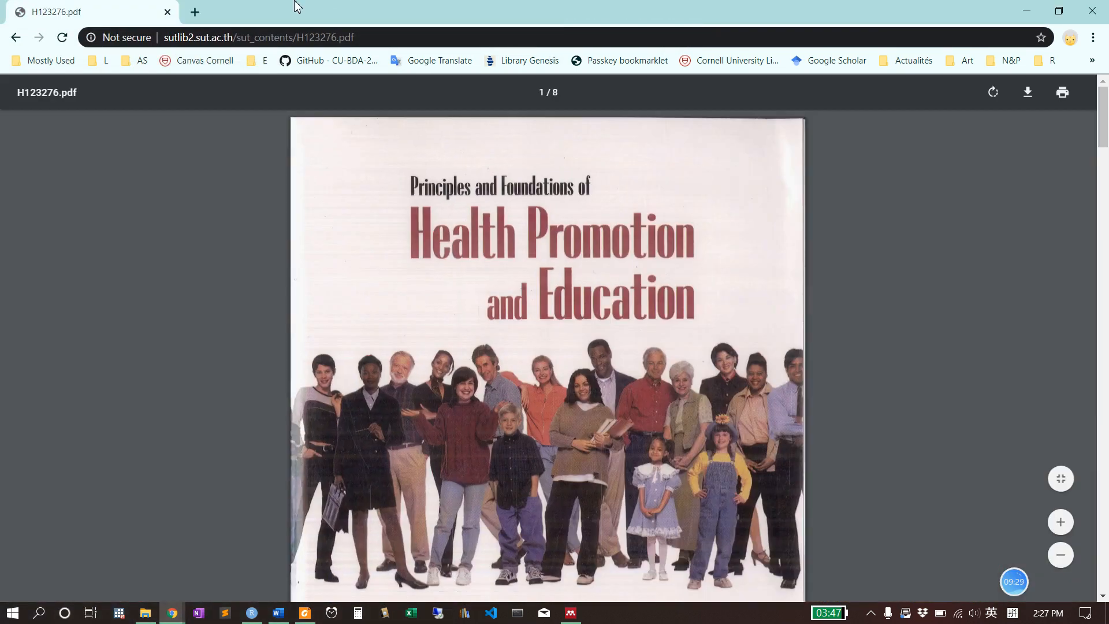
{"action": "left_click", "coordinate": [14, 37]}
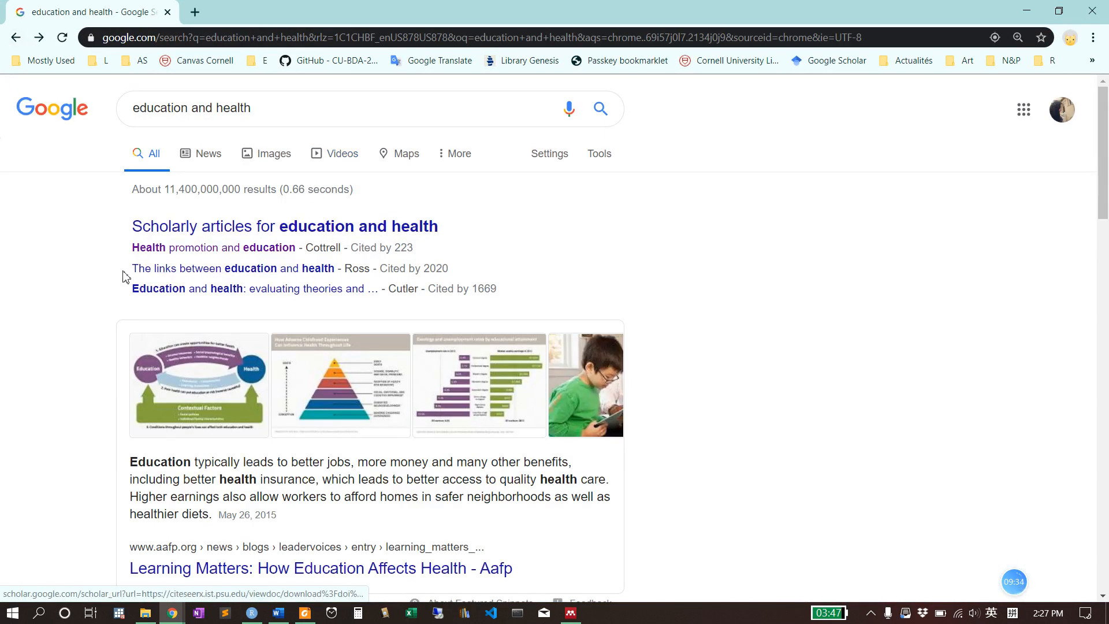
{"action": "left_click_drag", "start_coordinate": [134, 277], "coordinate": [344, 275]}
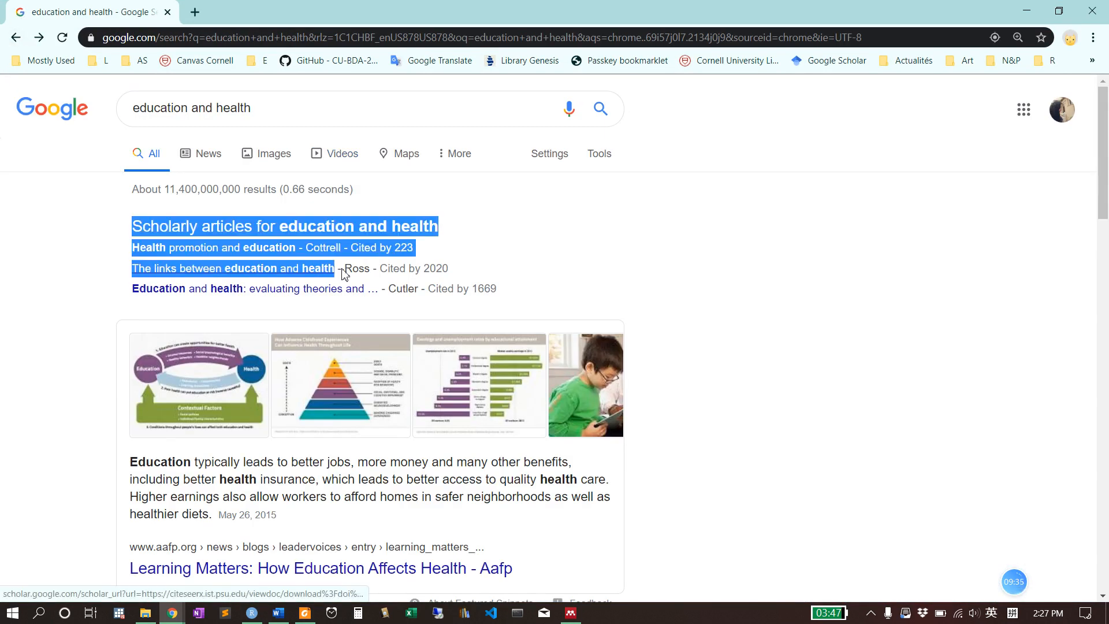
Replace the web search with a Google search for "education and smoking" plus the author's surname
{"action": "triple_click", "coordinate": [284, 105]}
{"action": "type", "text": "education and sm"}
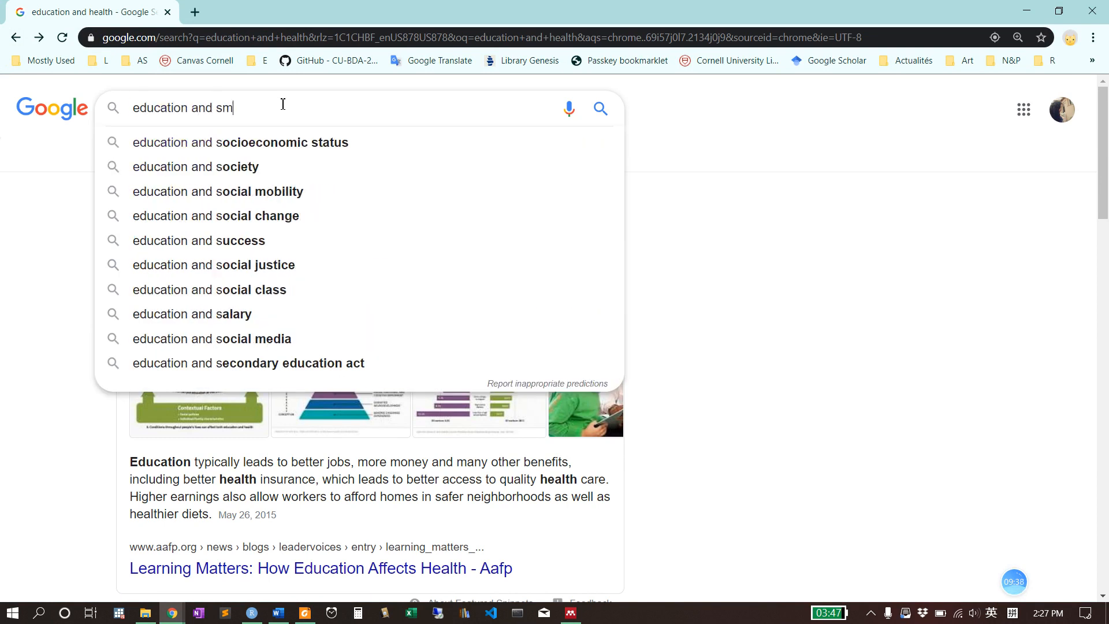
{"action": "type", "text": "oking maralani"}
{"action": "key", "text": "Return"}
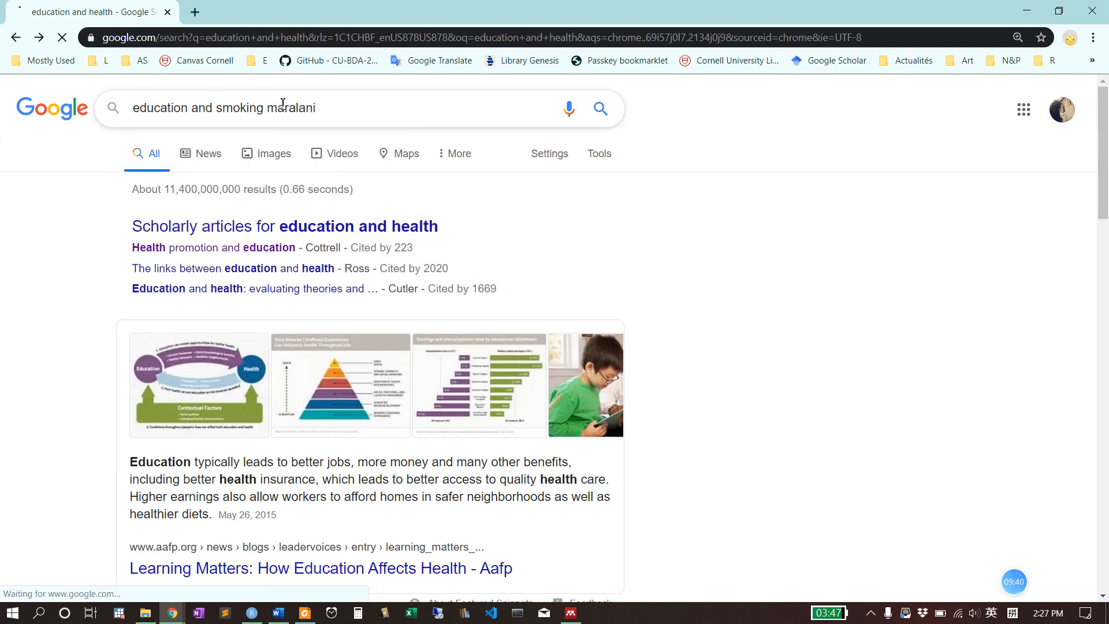
Copy the search query, open the Cornell University Library site and search its collections with the same query
{"action": "triple_click", "coordinate": [283, 106]}
{"action": "key", "text": "ctrl+c"}
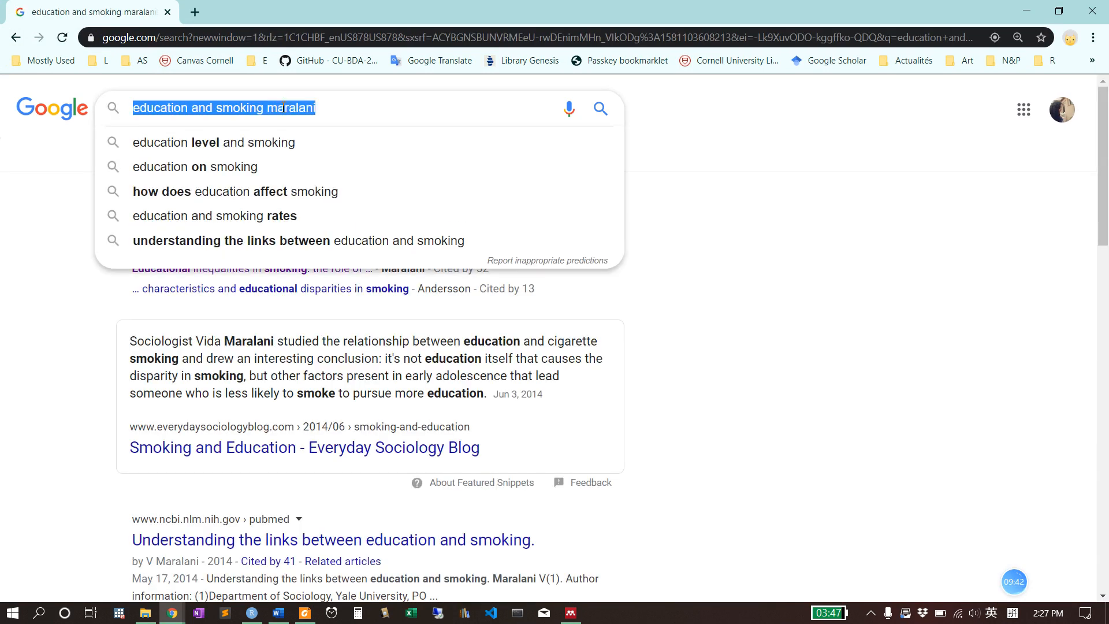
{"action": "key", "text": "BackSpace"}
{"action": "left_click", "coordinate": [716, 63]}
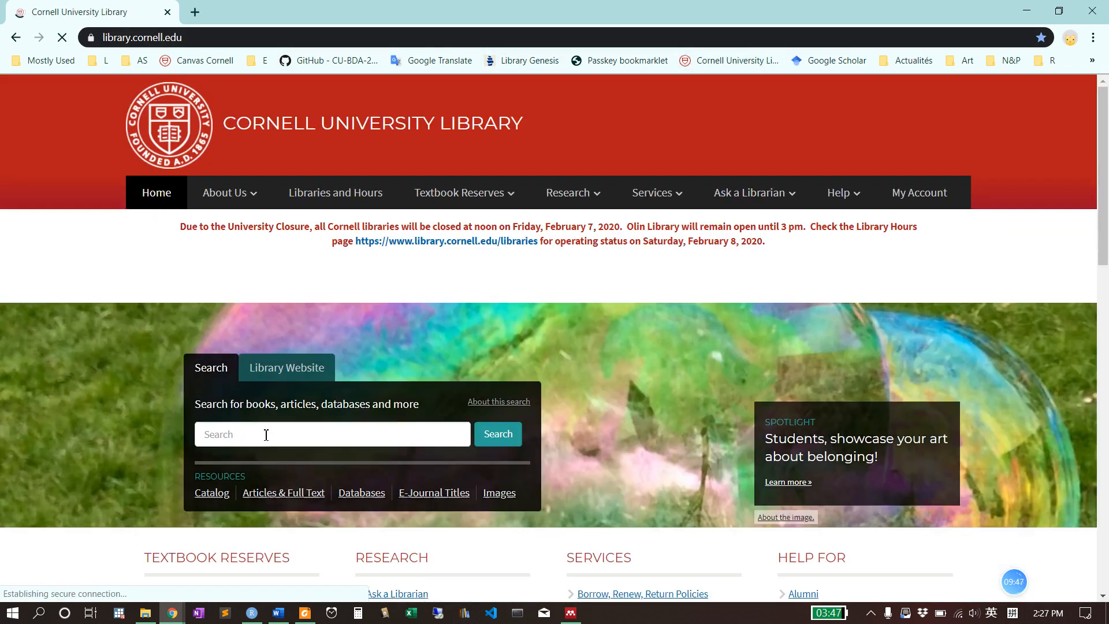
{"action": "left_click", "coordinate": [266, 435]}
{"action": "key", "text": "ctrl+v"}
{"action": "left_click", "coordinate": [512, 443]}
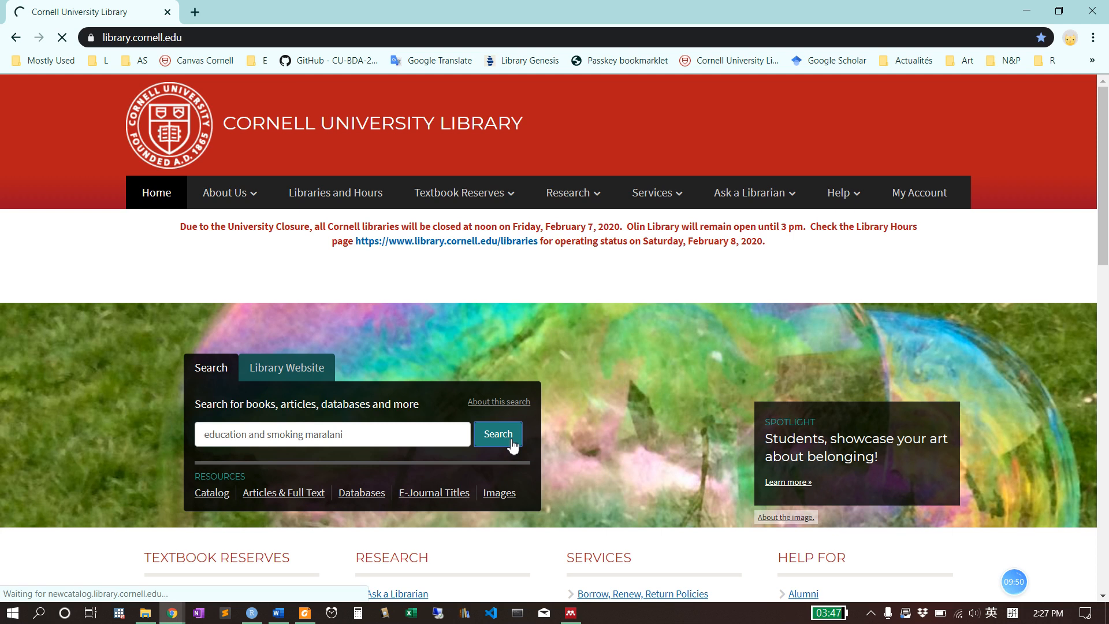
Open the result "Understanding the links between education and smoking", log in with the saved credentials and open its full text through Get it! Cornell
{"action": "scroll", "coordinate": [437, 363], "scroll_direction": "down", "scroll_amount": 3}
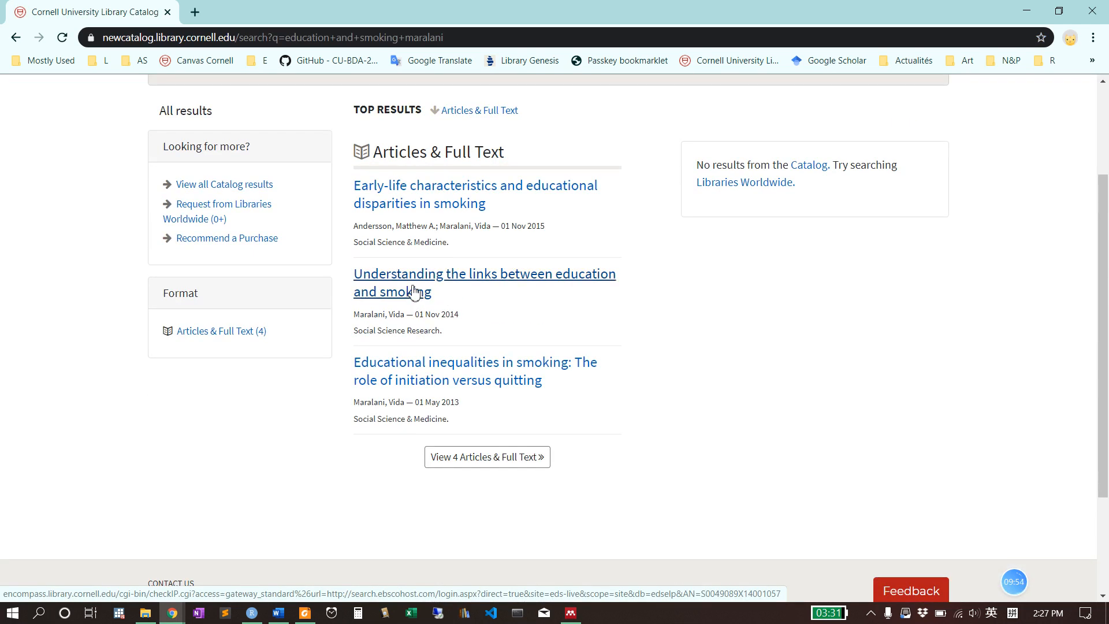
{"action": "left_click", "coordinate": [413, 292]}
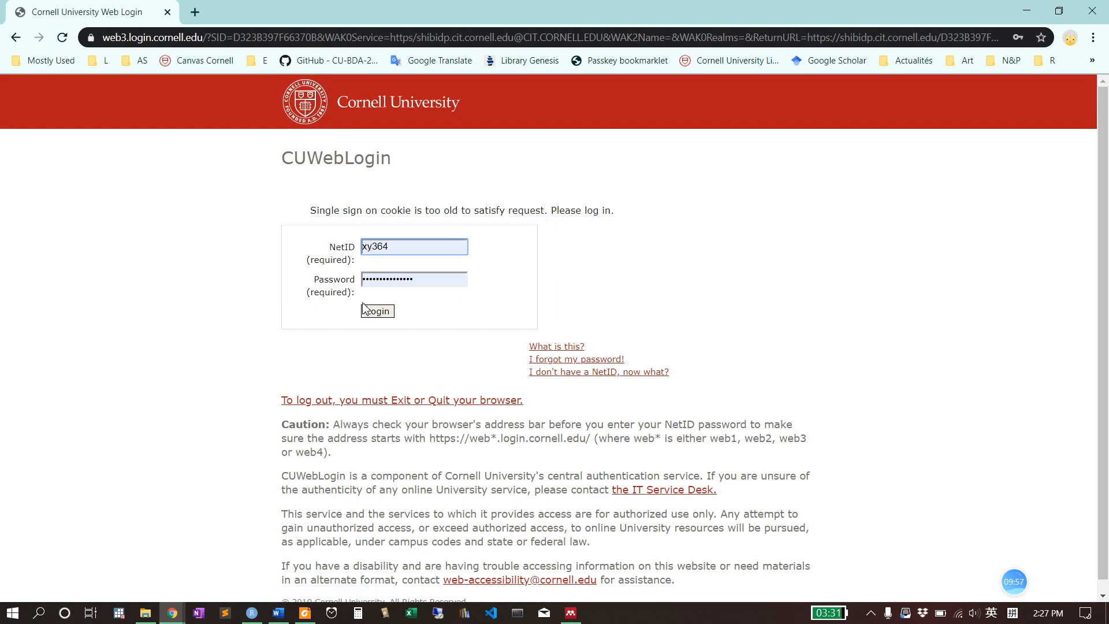
{"action": "left_click", "coordinate": [369, 315]}
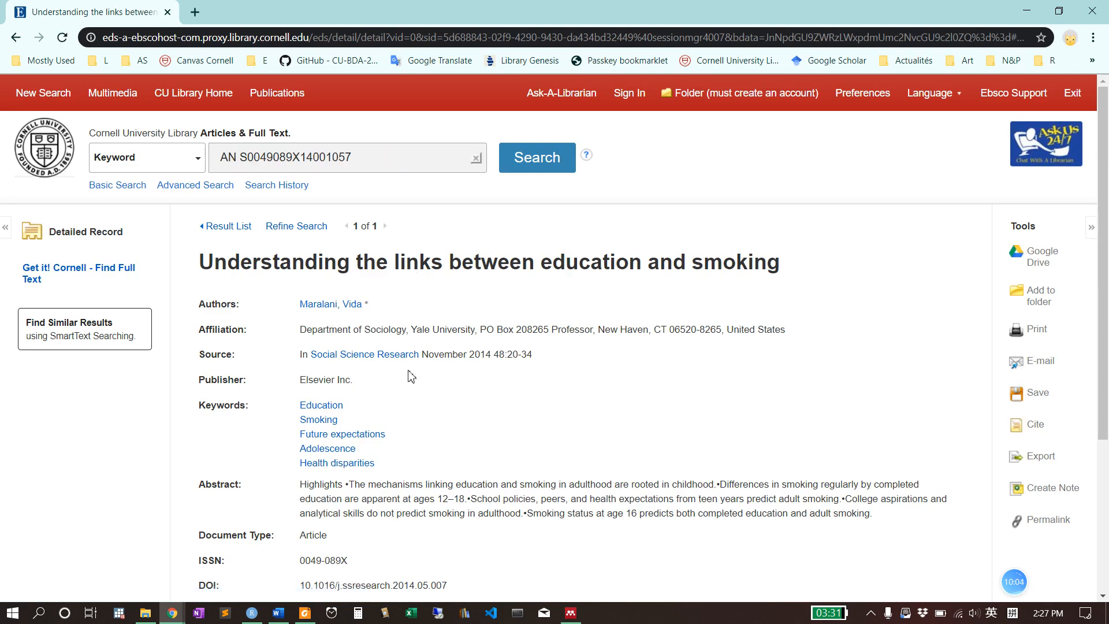
{"action": "scroll", "coordinate": [910, 315], "scroll_direction": "down", "scroll_amount": 3}
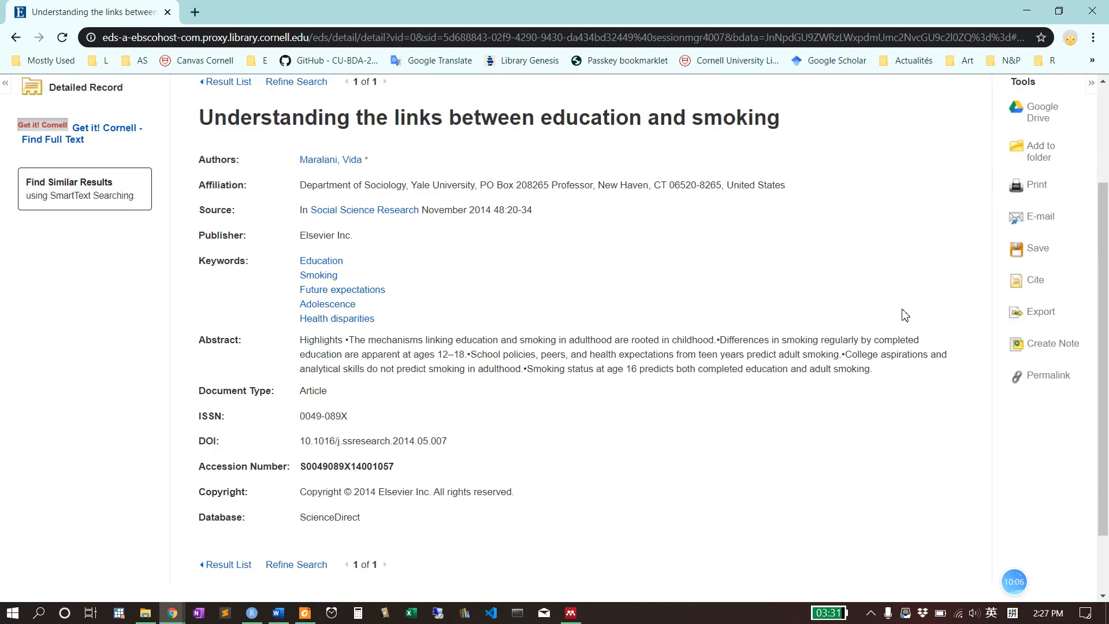
{"action": "left_click", "coordinate": [85, 141]}
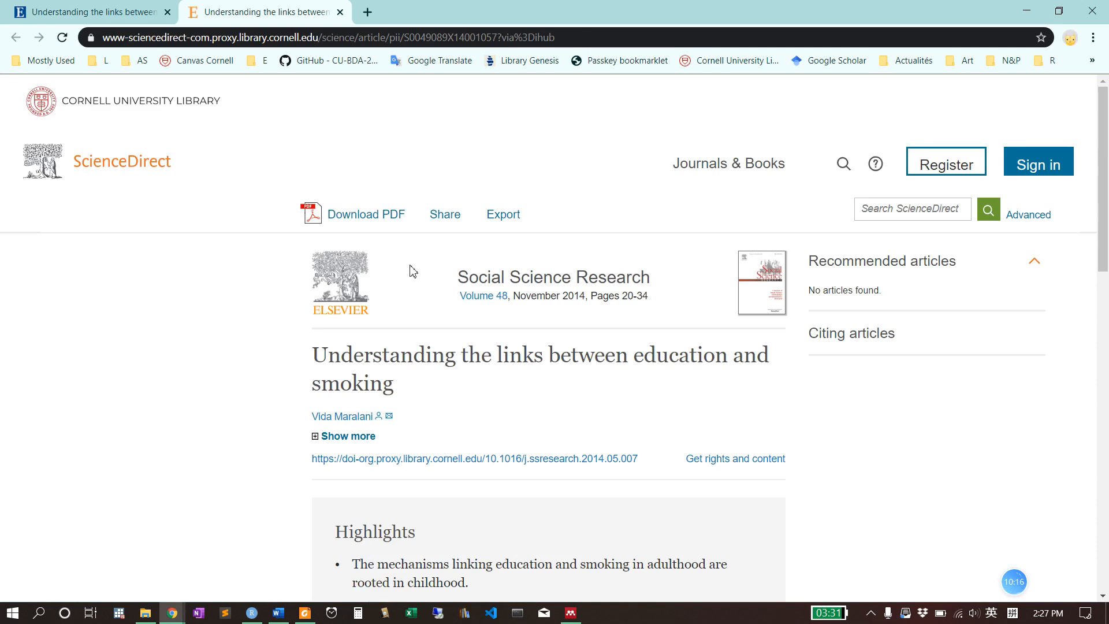
Request the article's PDF on ScienceDirect, dismiss the registration pop-up and copy the article's DOI link
{"action": "left_click", "coordinate": [379, 217]}
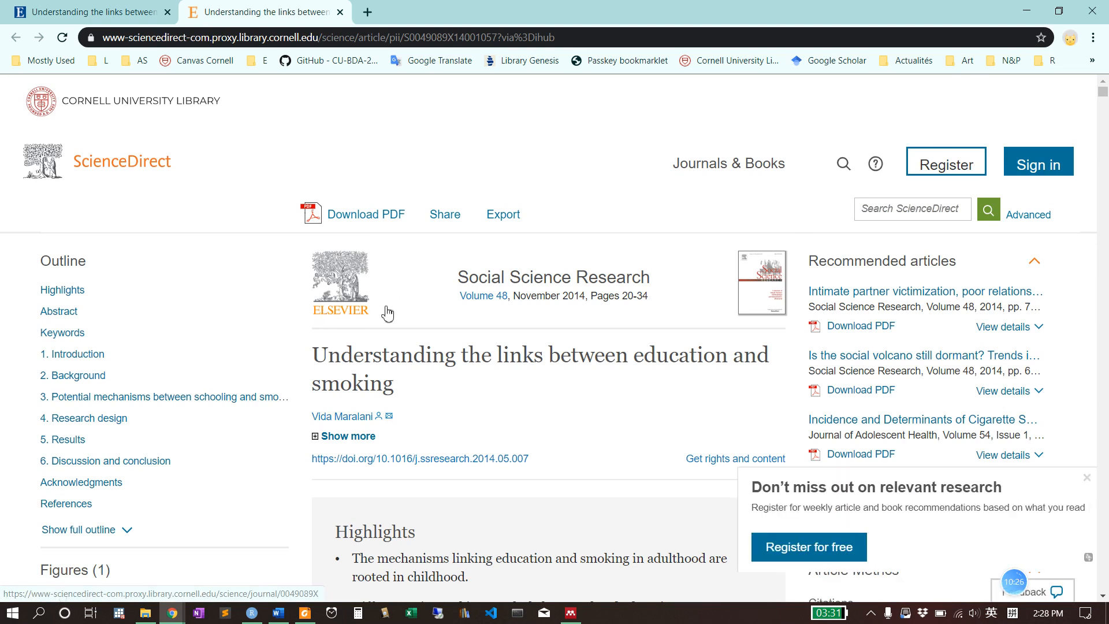
{"action": "left_click", "coordinate": [1087, 478]}
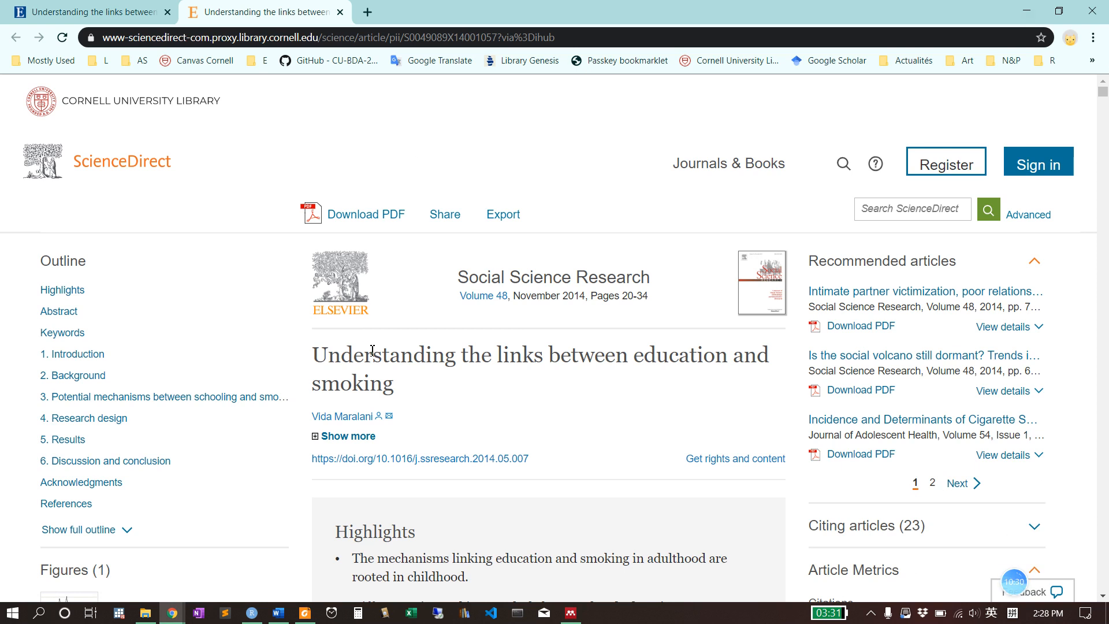
{"action": "scroll", "coordinate": [370, 346], "scroll_direction": "down", "scroll_amount": 1}
{"action": "left_click_drag", "start_coordinate": [504, 391], "coordinate": [315, 398]}
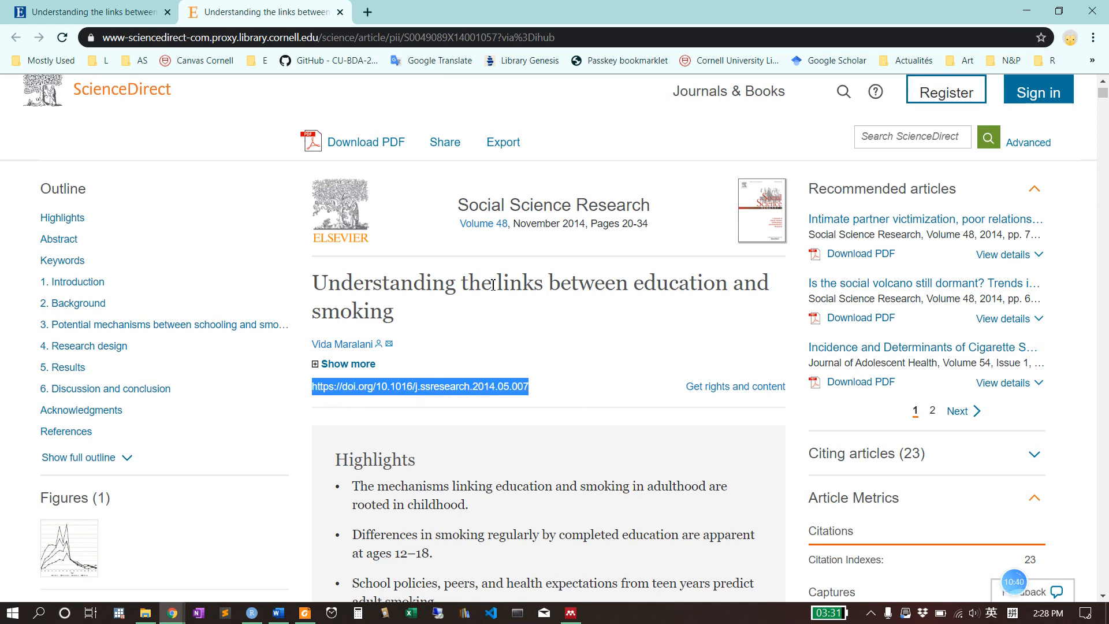
Switch to Mendeley Desktop and start adding a new library entry manually
{"action": "left_click", "coordinate": [1026, 10]}
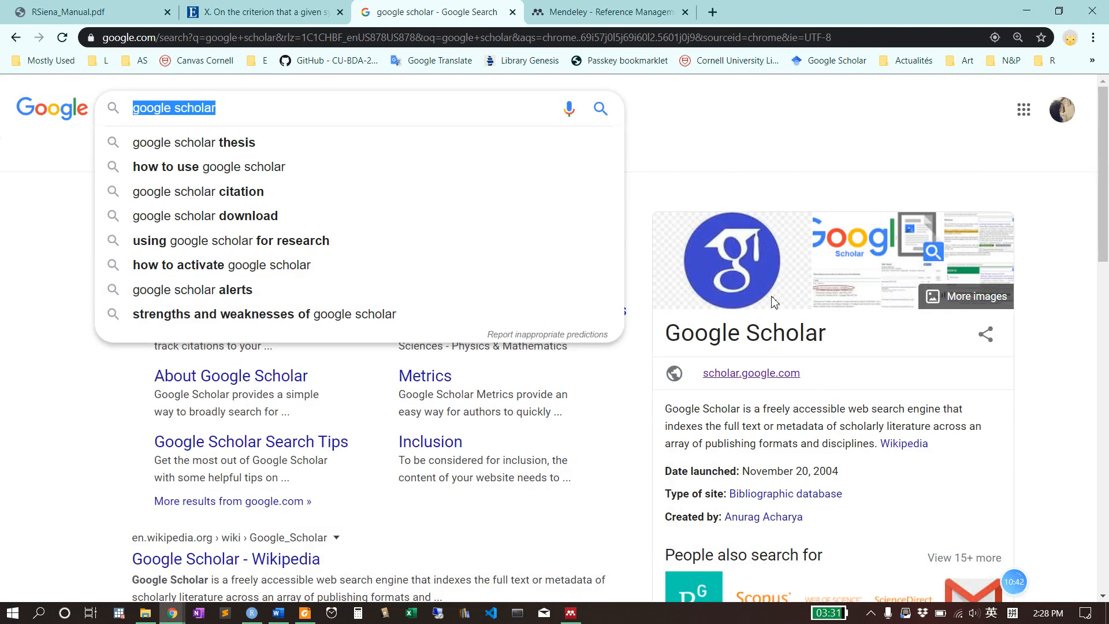
{"action": "left_click", "coordinate": [1027, 10]}
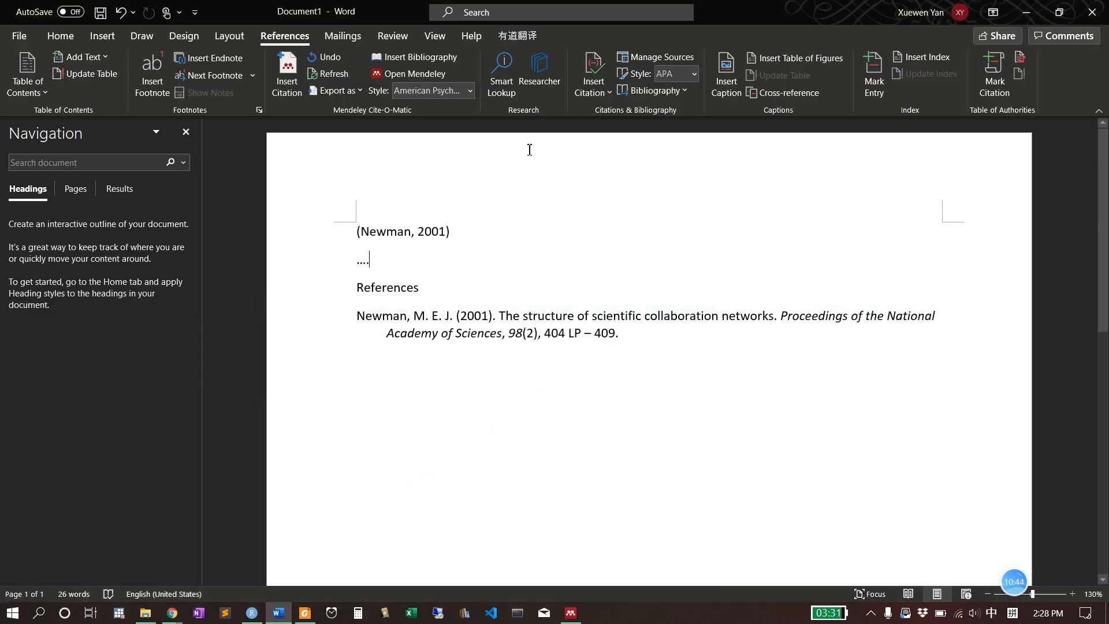
{"action": "left_click", "coordinate": [570, 611]}
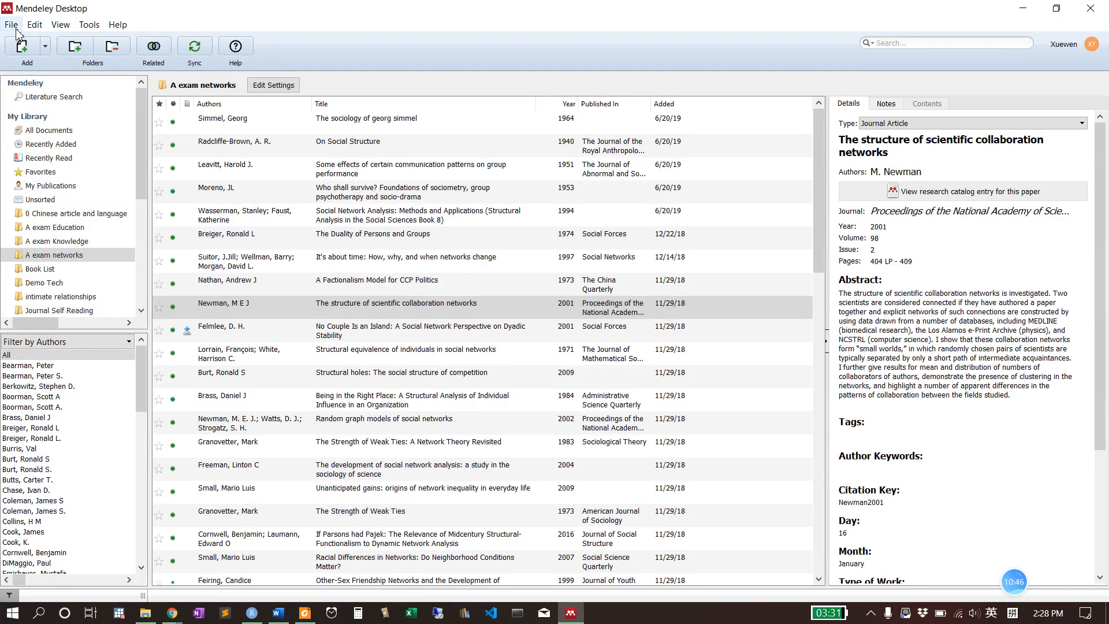
{"action": "left_click", "coordinate": [12, 26]}
{"action": "left_click", "coordinate": [15, 29]}
{"action": "left_click", "coordinate": [41, 53]}
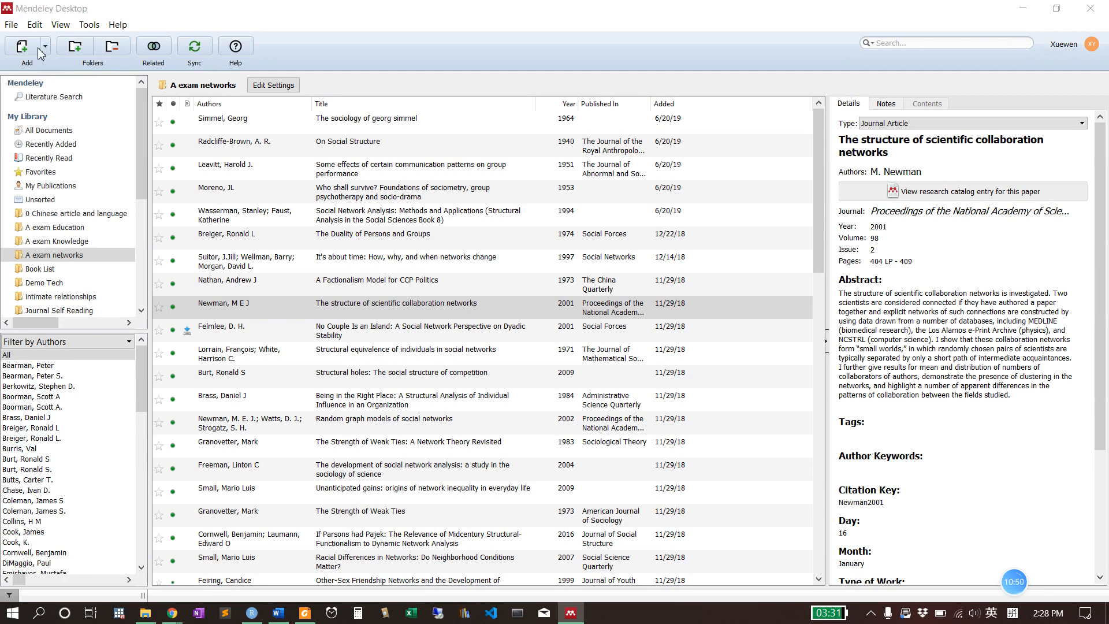
{"action": "left_click", "coordinate": [537, 28]}
{"action": "left_click", "coordinate": [4, 27]}
{"action": "mouse_move", "coordinate": [59, 107]}
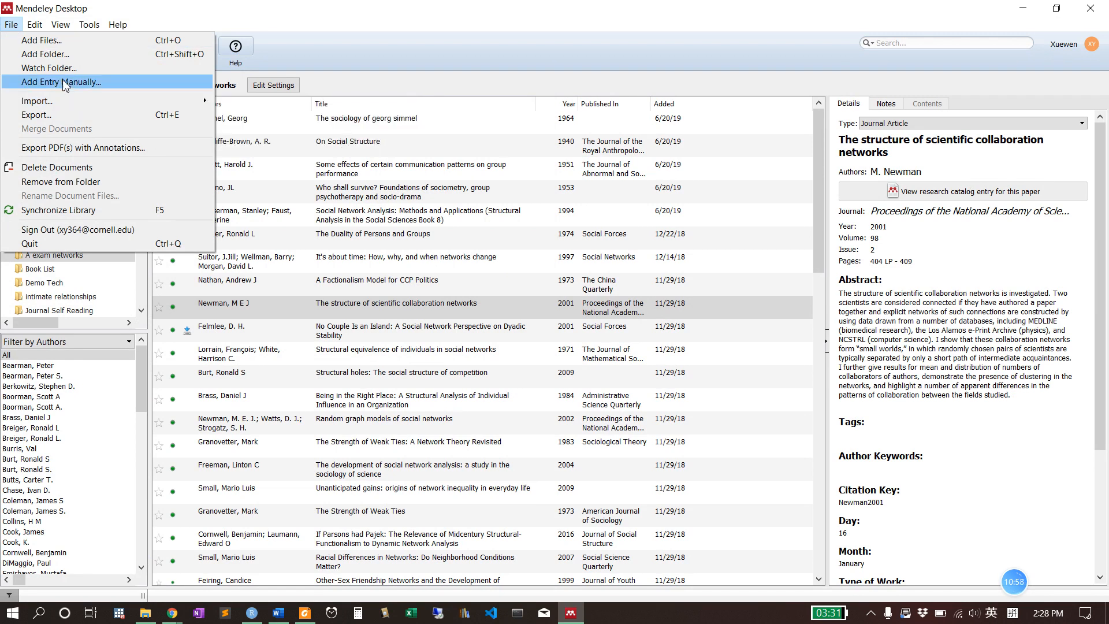
{"action": "left_click", "coordinate": [64, 83]}
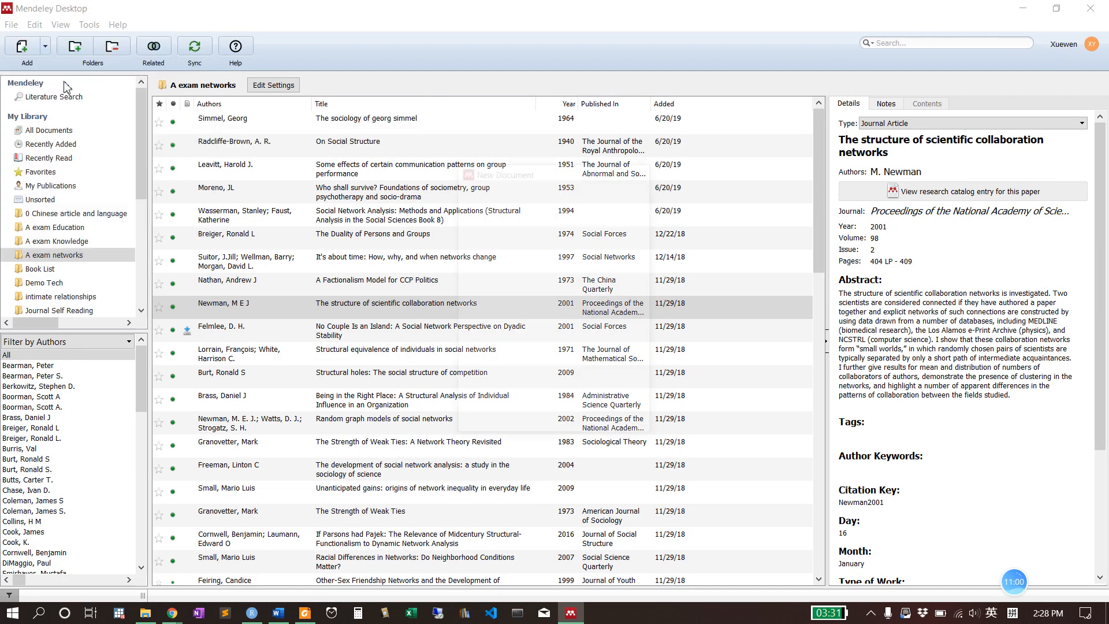
Set the new document's DOI to 10.1016/j.ssresearch.2014.05.007, look up its details from the catalog and save the entry
{"action": "scroll", "coordinate": [523, 295], "scroll_direction": "down", "scroll_amount": 5}
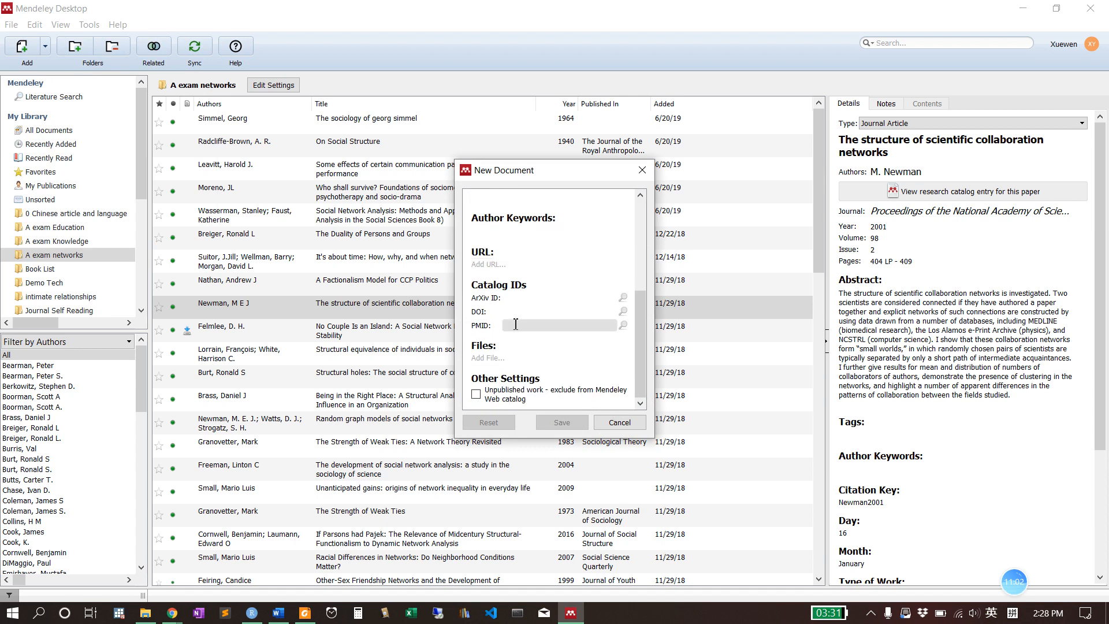
{"action": "left_click", "coordinate": [514, 310]}
{"action": "key", "text": "ctrl+v"}
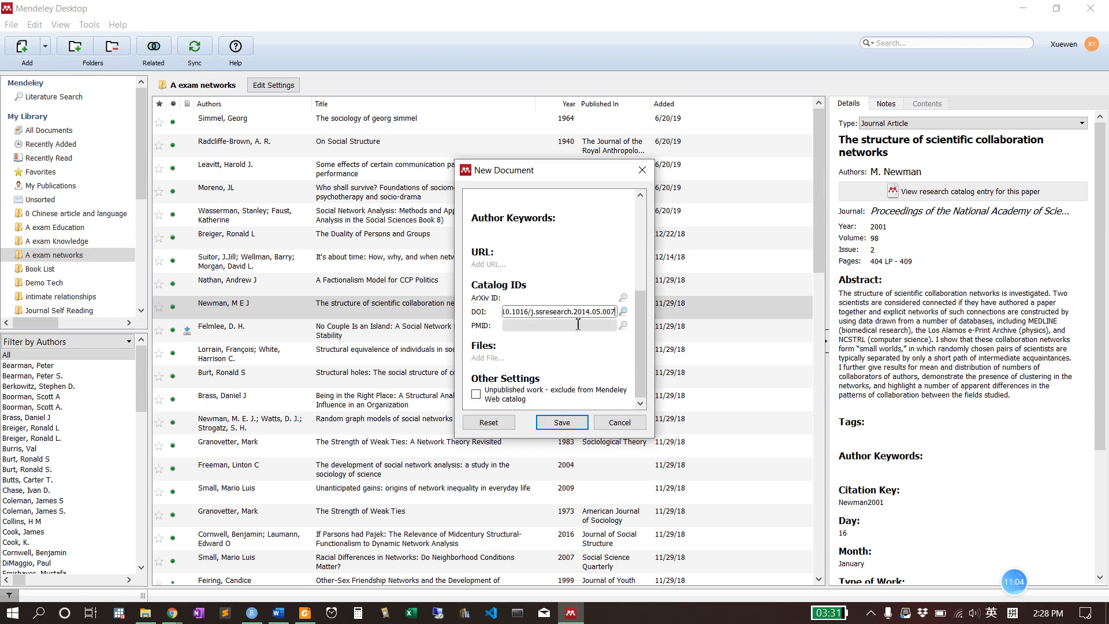
{"action": "left_click", "coordinate": [623, 312]}
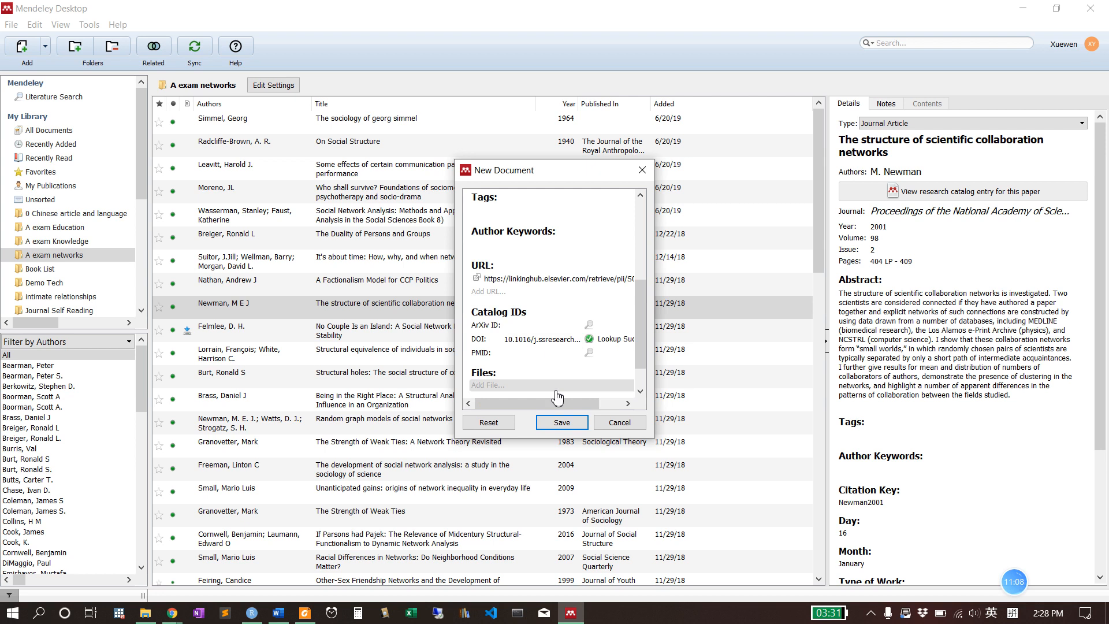
{"action": "scroll", "coordinate": [552, 341], "scroll_direction": "up", "scroll_amount": 3}
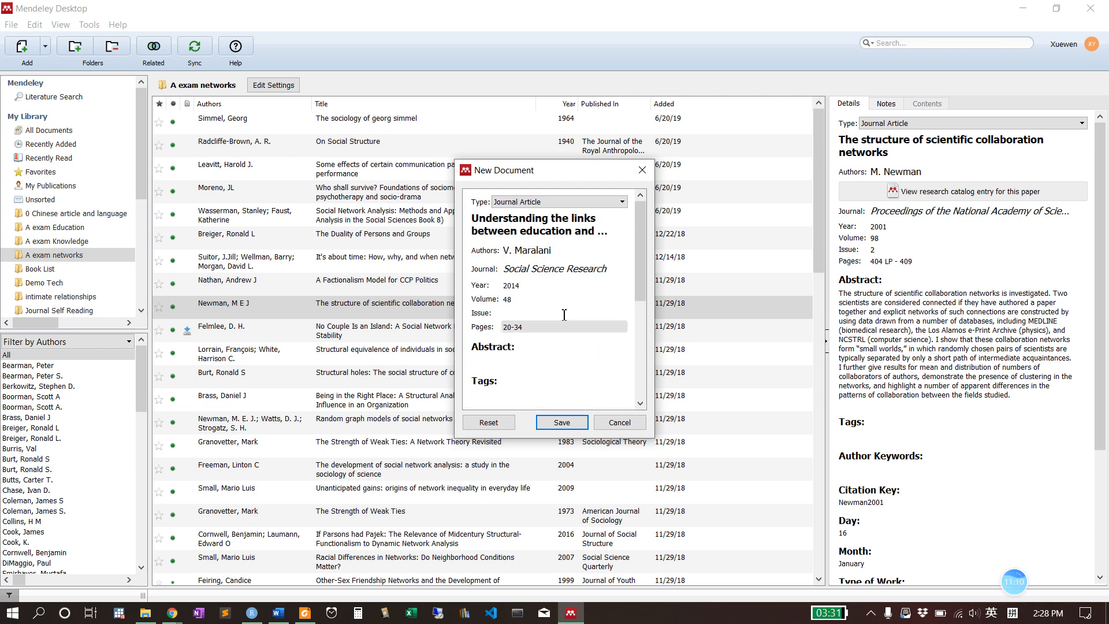
{"action": "left_click", "coordinate": [560, 425]}
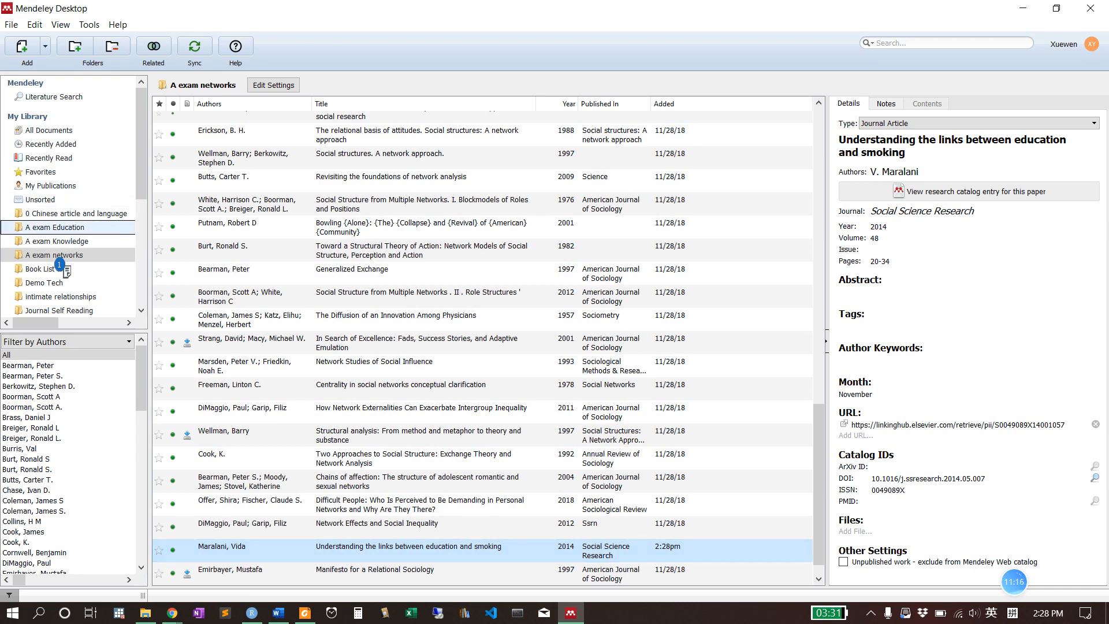
Examine the library's folder list for possible places to file the newly added education and smoking paper
{"action": "mouse_move", "coordinate": [323, 550]}
{"action": "left_mouse_down"}
{"action": "mouse_move", "coordinate": [326, 566]}
{"action": "mouse_move", "coordinate": [323, 556]}
{"action": "left_mouse_up"}
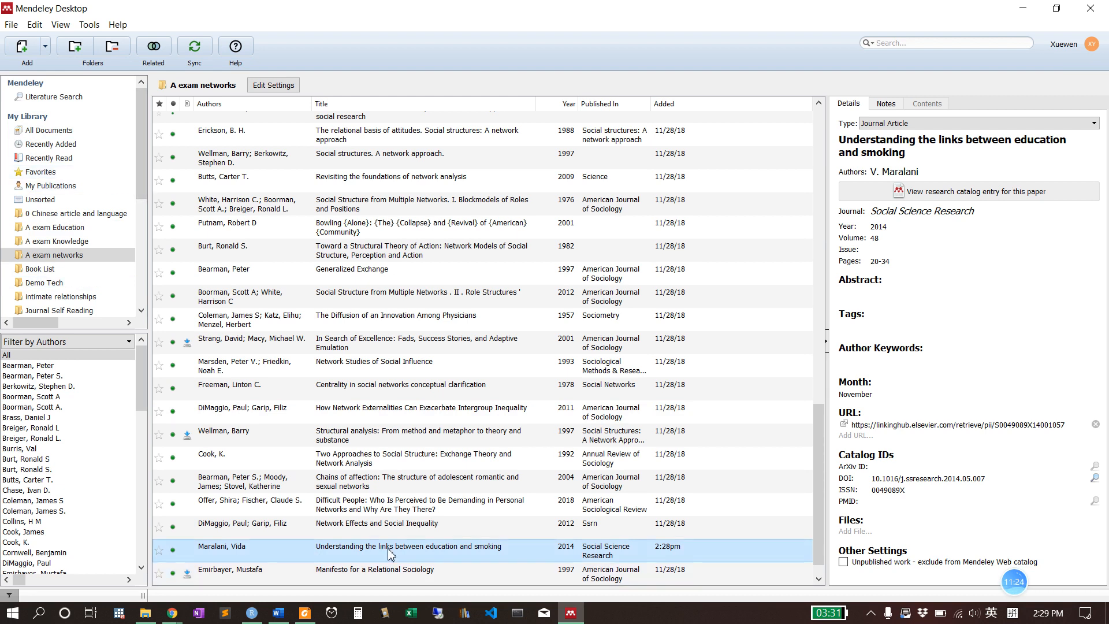
{"action": "scroll", "coordinate": [73, 271], "scroll_direction": "down", "scroll_amount": 4}
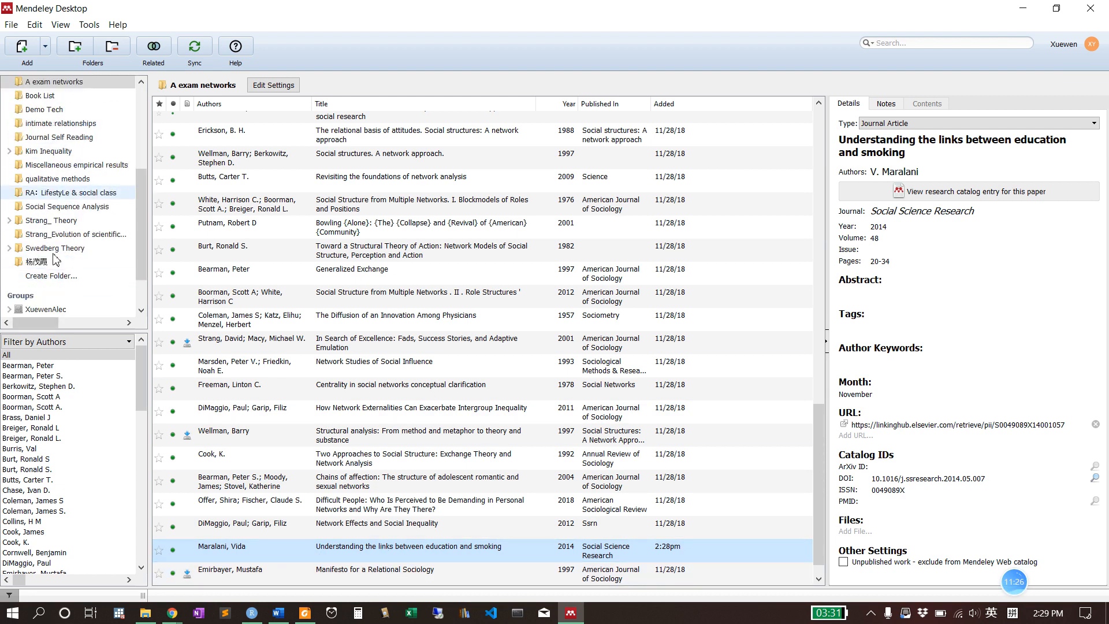
{"action": "scroll", "coordinate": [65, 207], "scroll_direction": "up", "scroll_amount": 4}
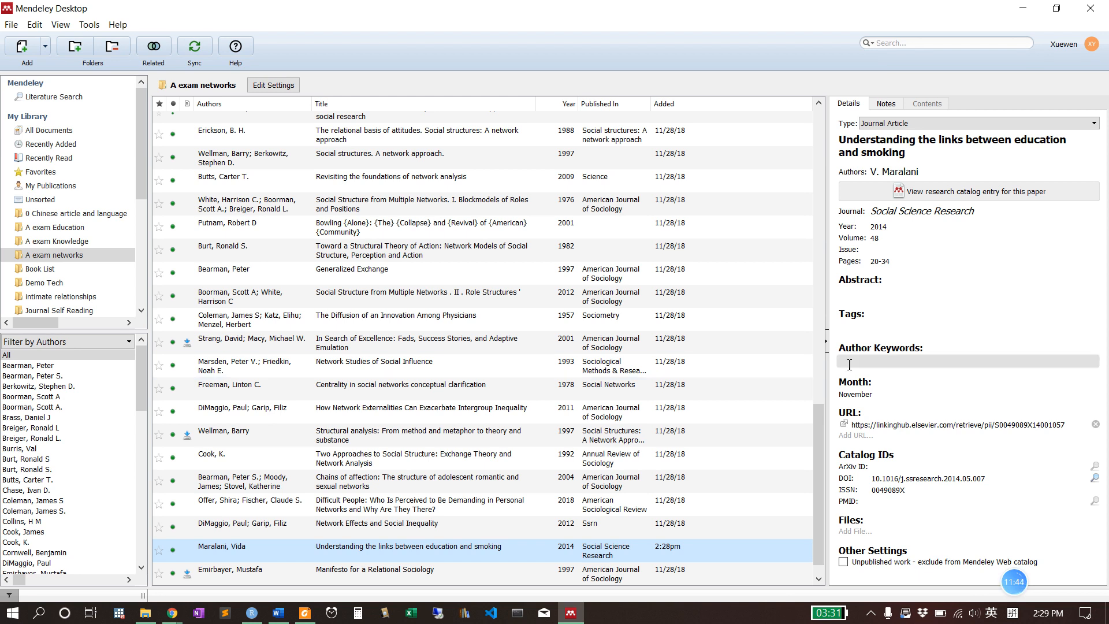
Switch to Chrome, search Google for "zotero olin library workshop" in a new tab and highlight the first result's description
{"action": "left_click", "coordinate": [1023, 8]}
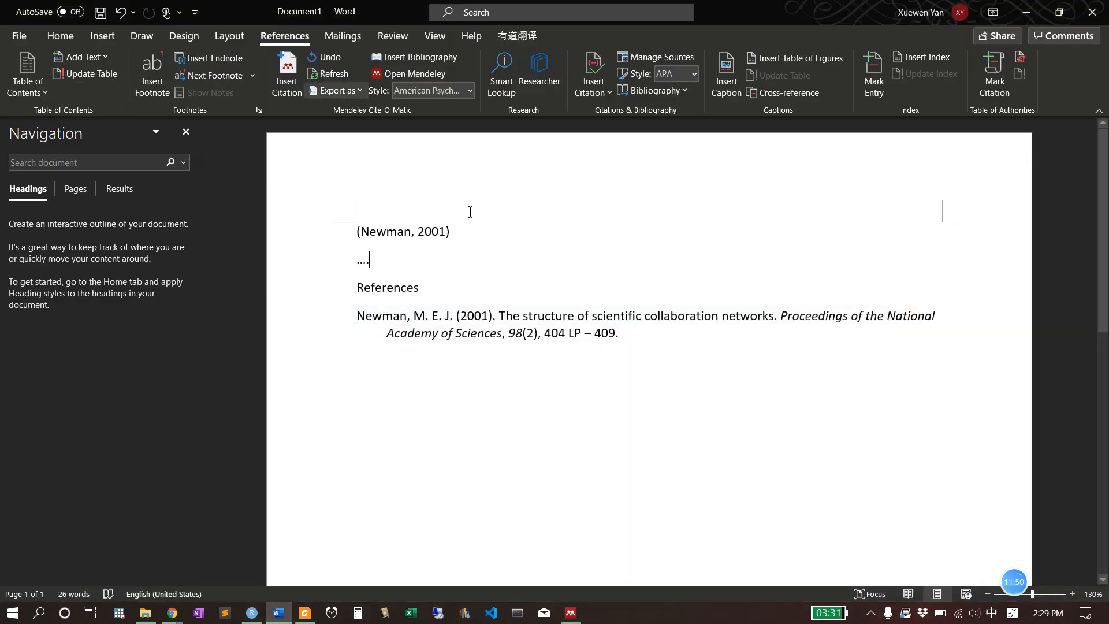
{"action": "mouse_move", "coordinate": [172, 617]}
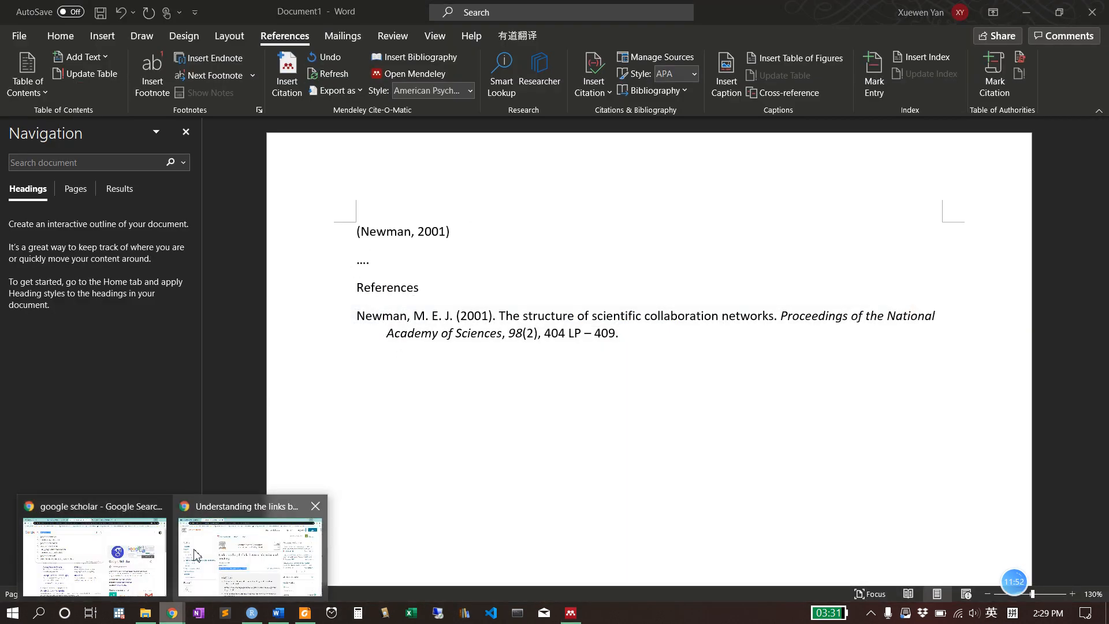
{"action": "left_click", "coordinate": [254, 546]}
{"action": "left_click", "coordinate": [368, 11]}
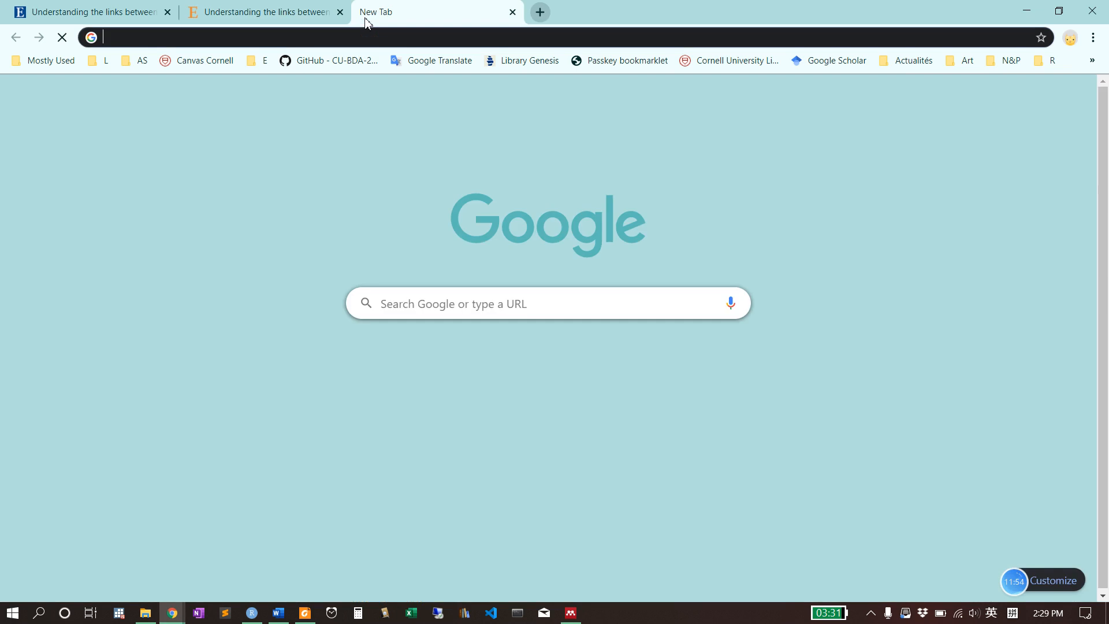
{"action": "type", "text": "zotero"}
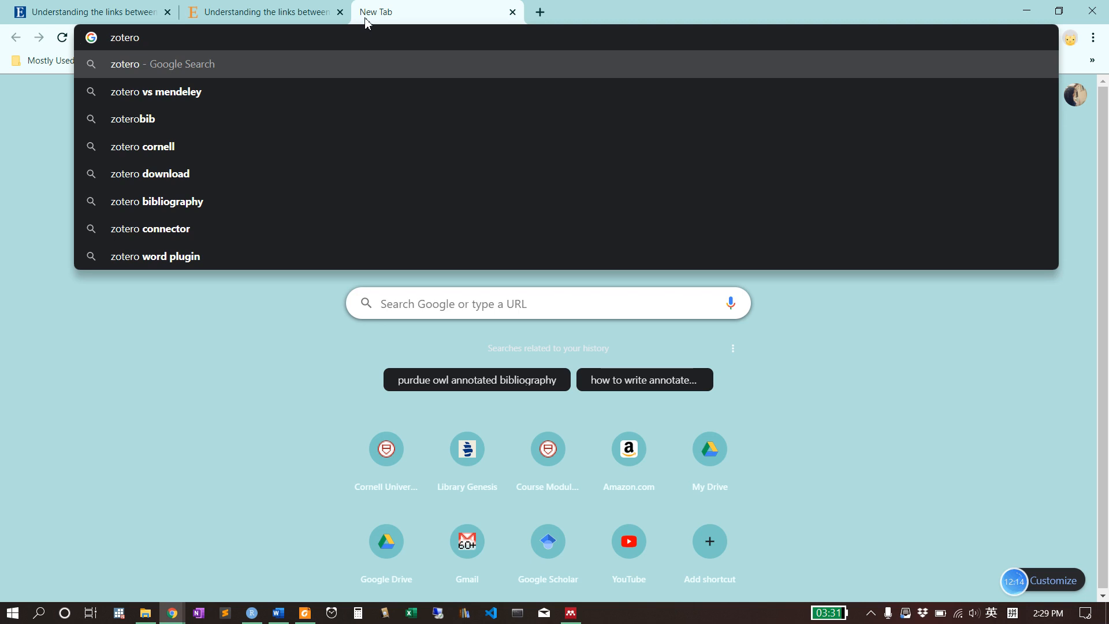
{"action": "type", "text": "olin library "}
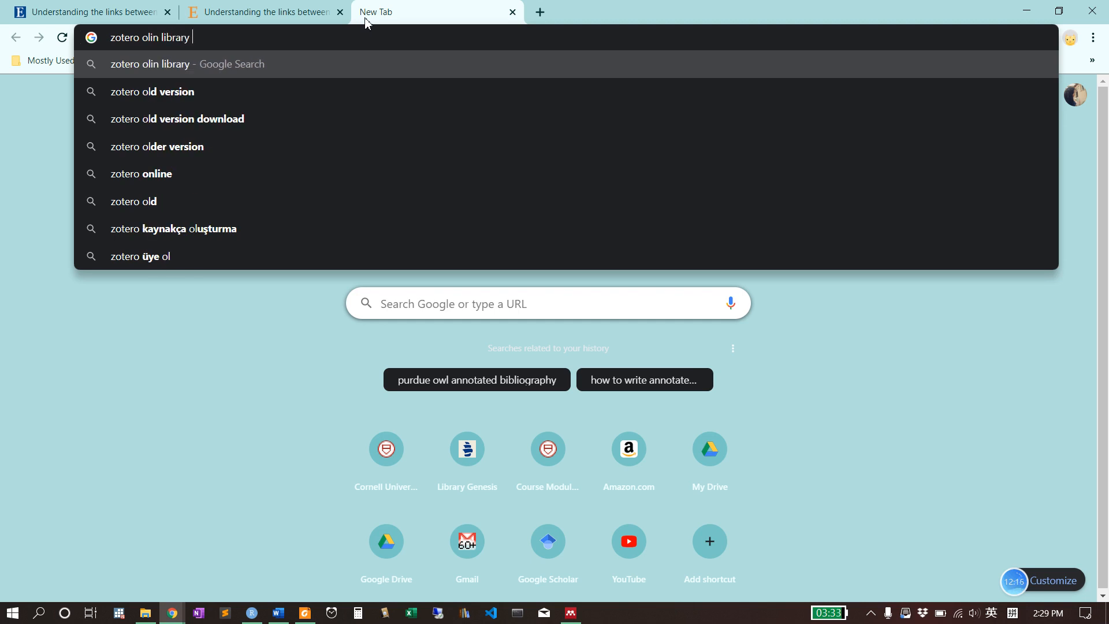
{"action": "type", "text": "workshop"}
{"action": "key", "text": "Return"}
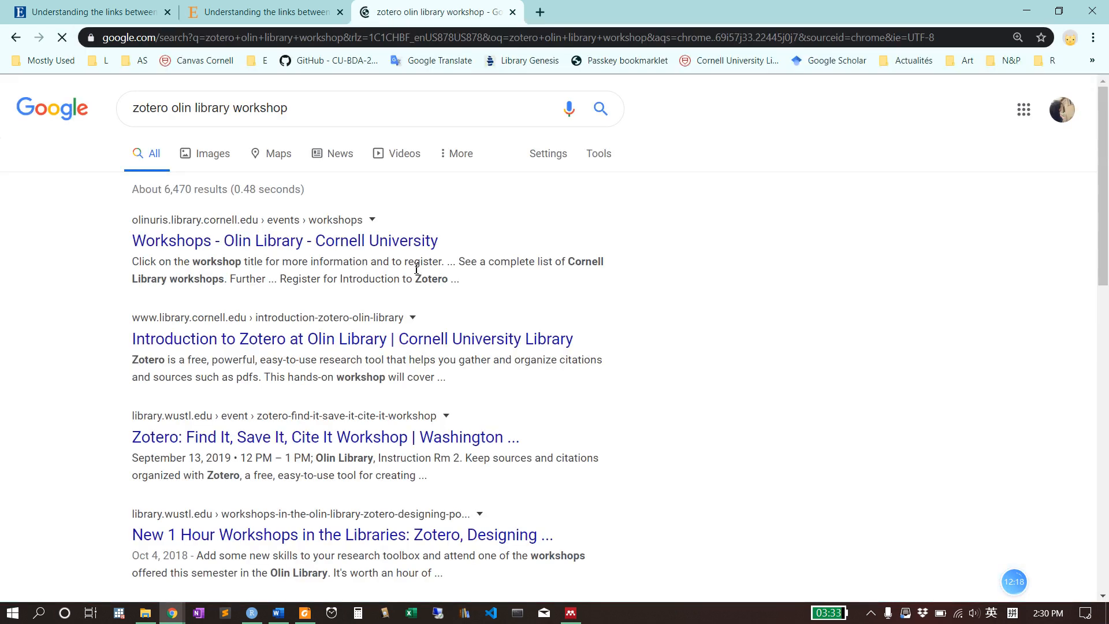
{"action": "triple_click", "coordinate": [247, 279]}
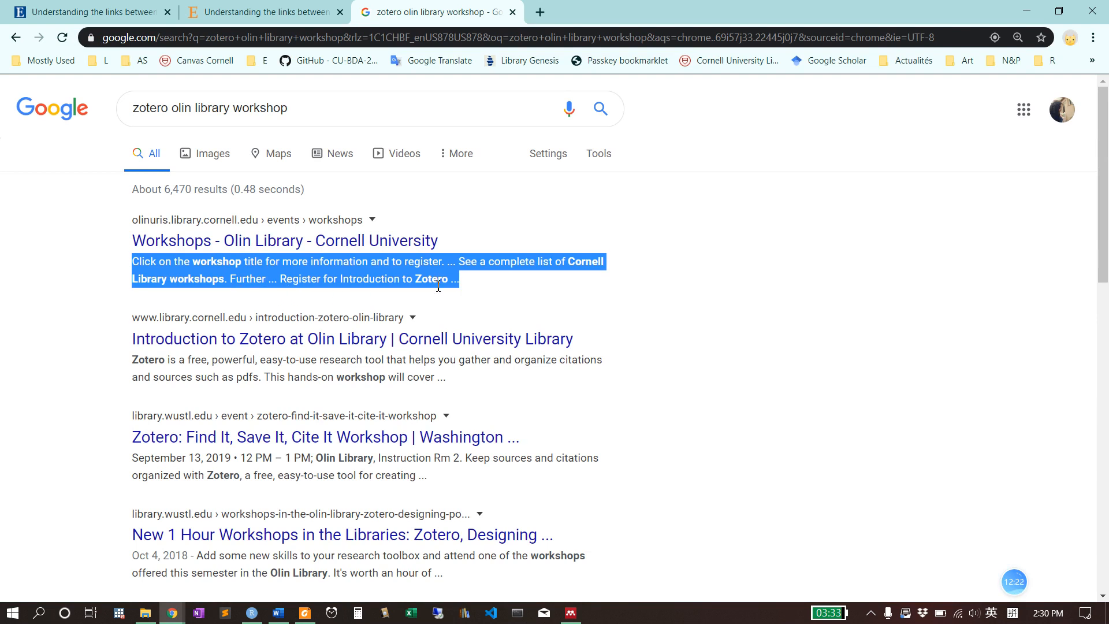
Switch back to Mendeley Desktop and look over the papers in the A exam networks folder up to the first entry
{"action": "left_click", "coordinate": [1024, 12]}
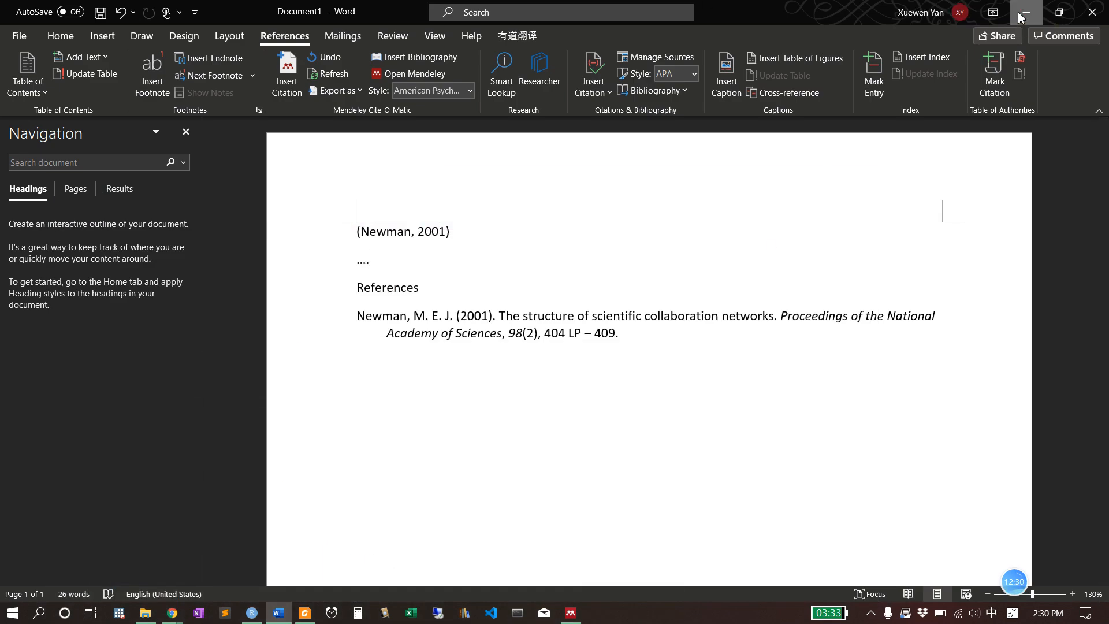
{"action": "left_click", "coordinate": [1021, 16]}
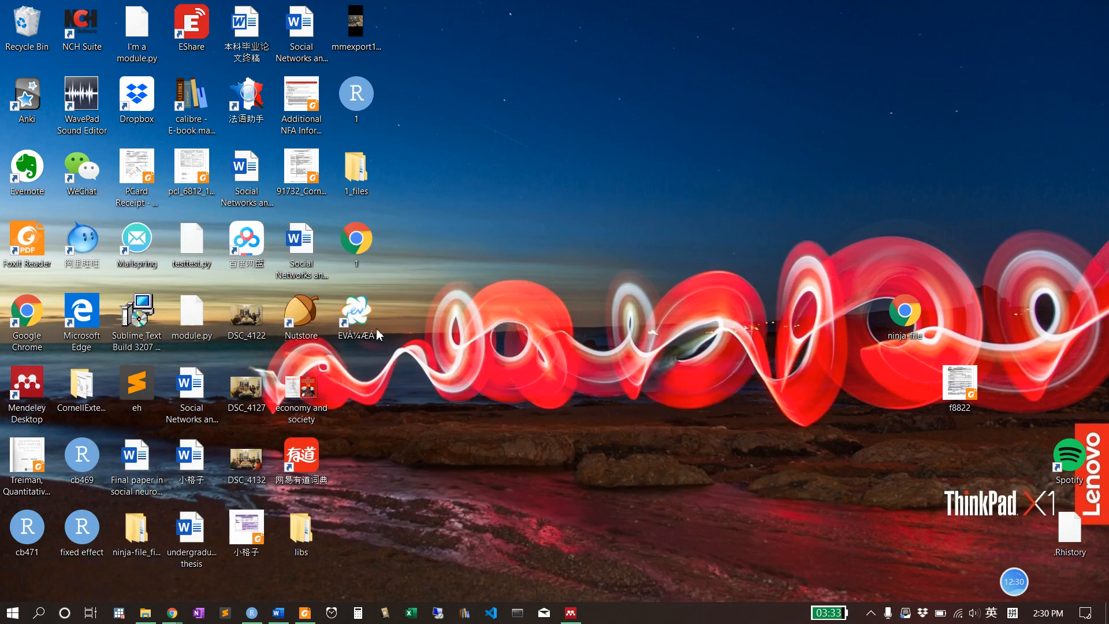
{"action": "left_click", "coordinate": [571, 613]}
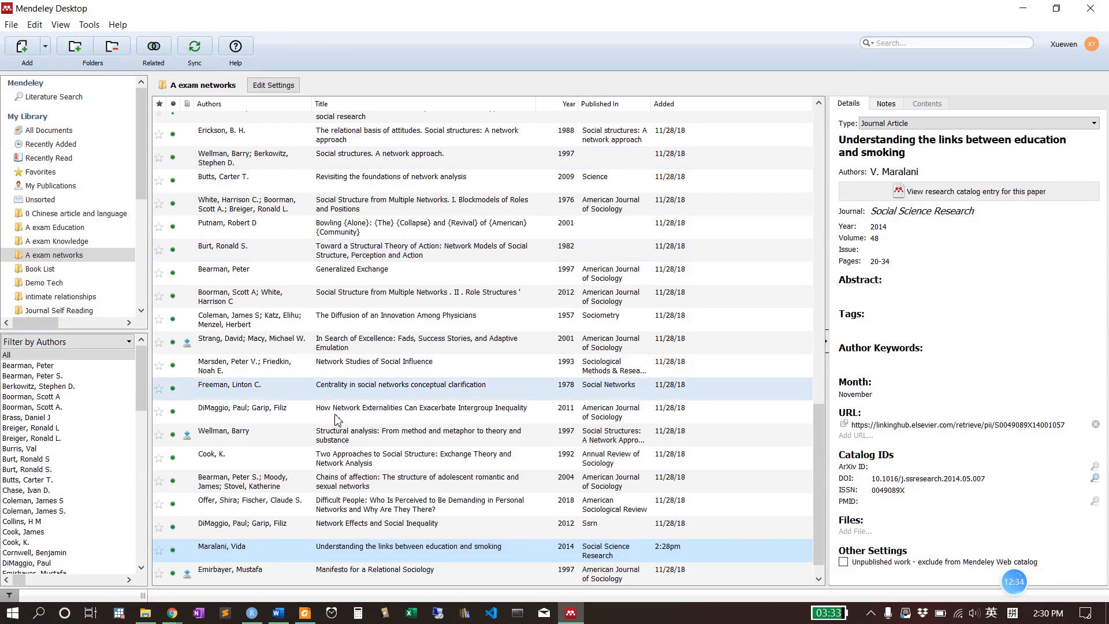
{"action": "scroll", "coordinate": [324, 439], "scroll_direction": "down", "scroll_amount": 1}
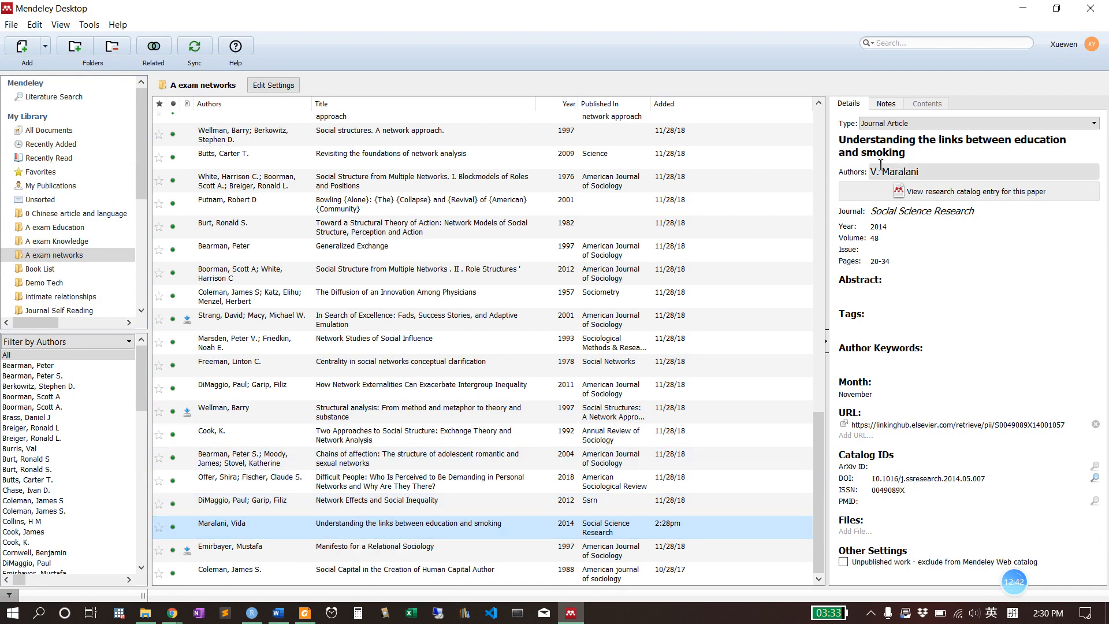
{"action": "scroll", "coordinate": [340, 373], "scroll_direction": "up", "scroll_amount": 13}
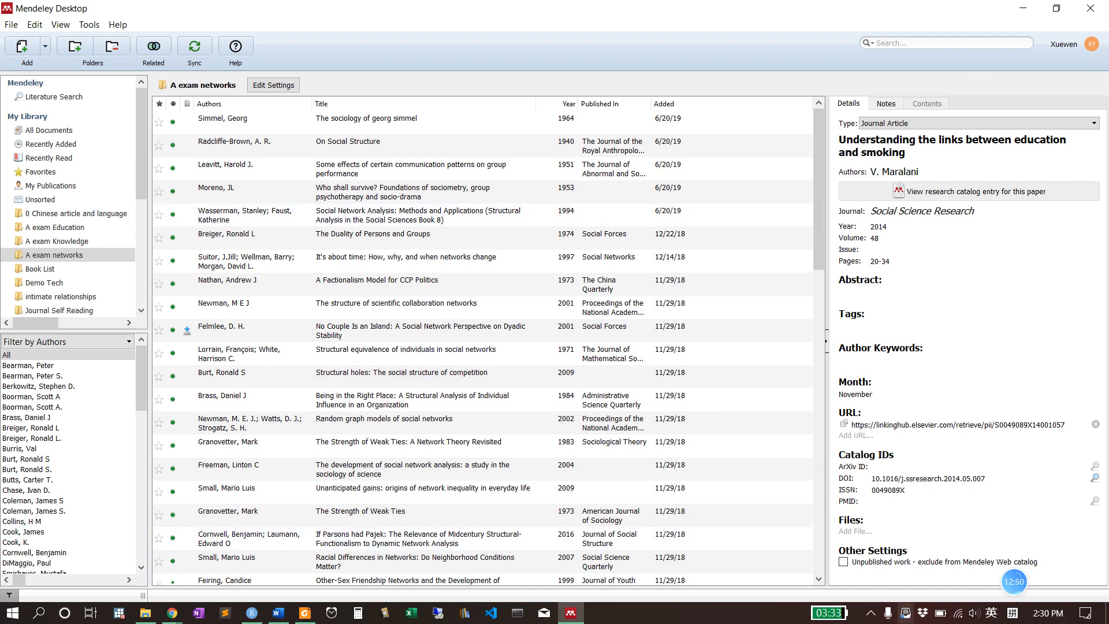
{"action": "left_click", "coordinate": [907, 621]}
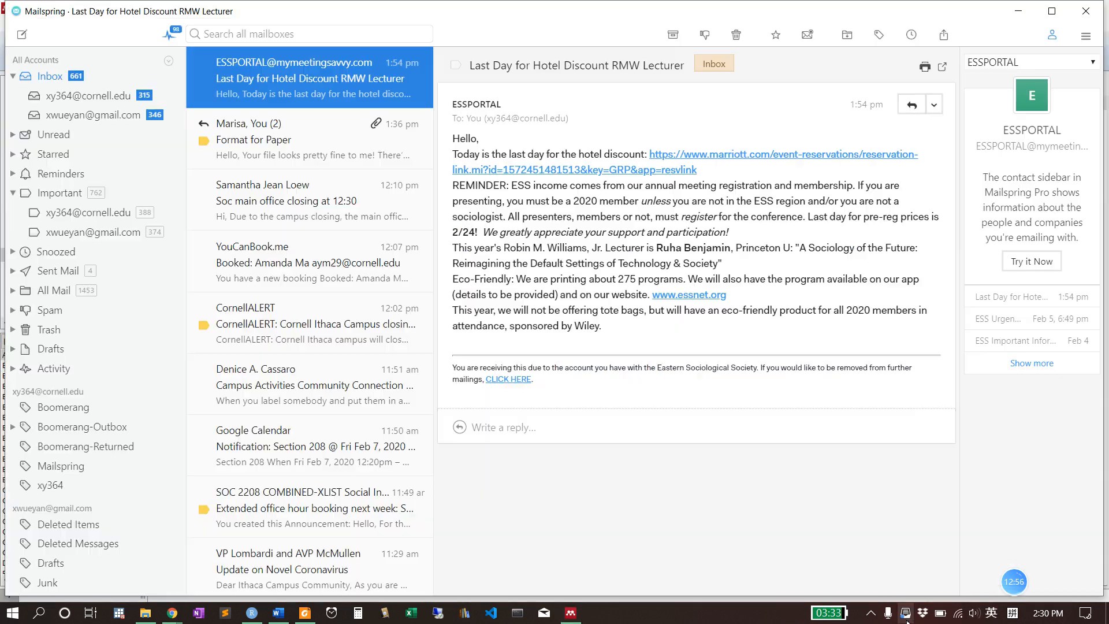
{"action": "left_click", "coordinate": [907, 619]}
{"action": "mouse_move", "coordinate": [1055, 585]}
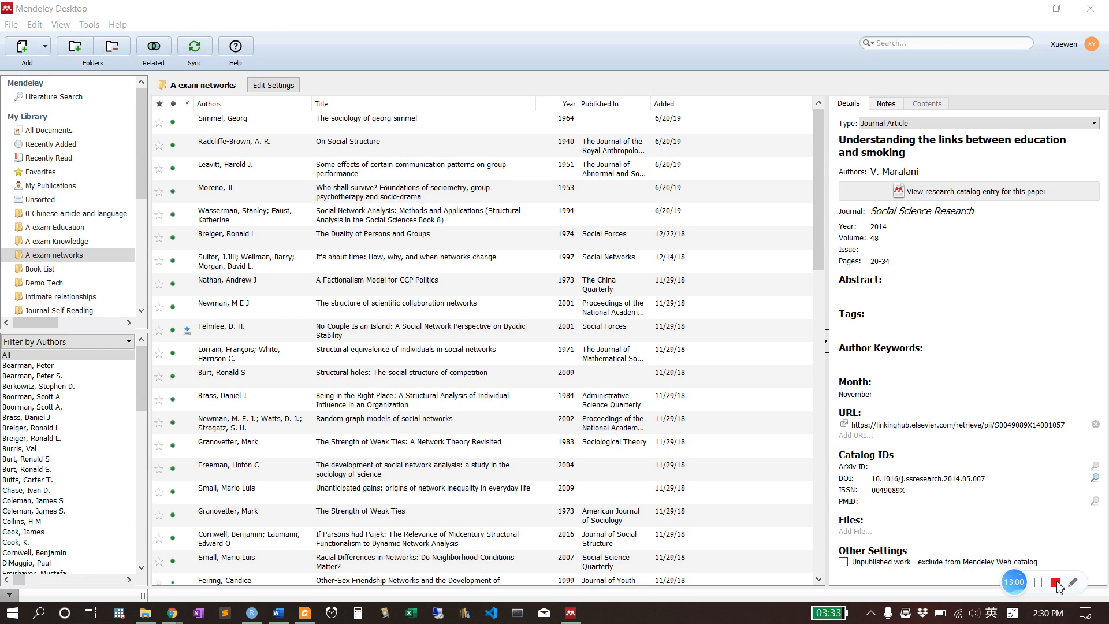